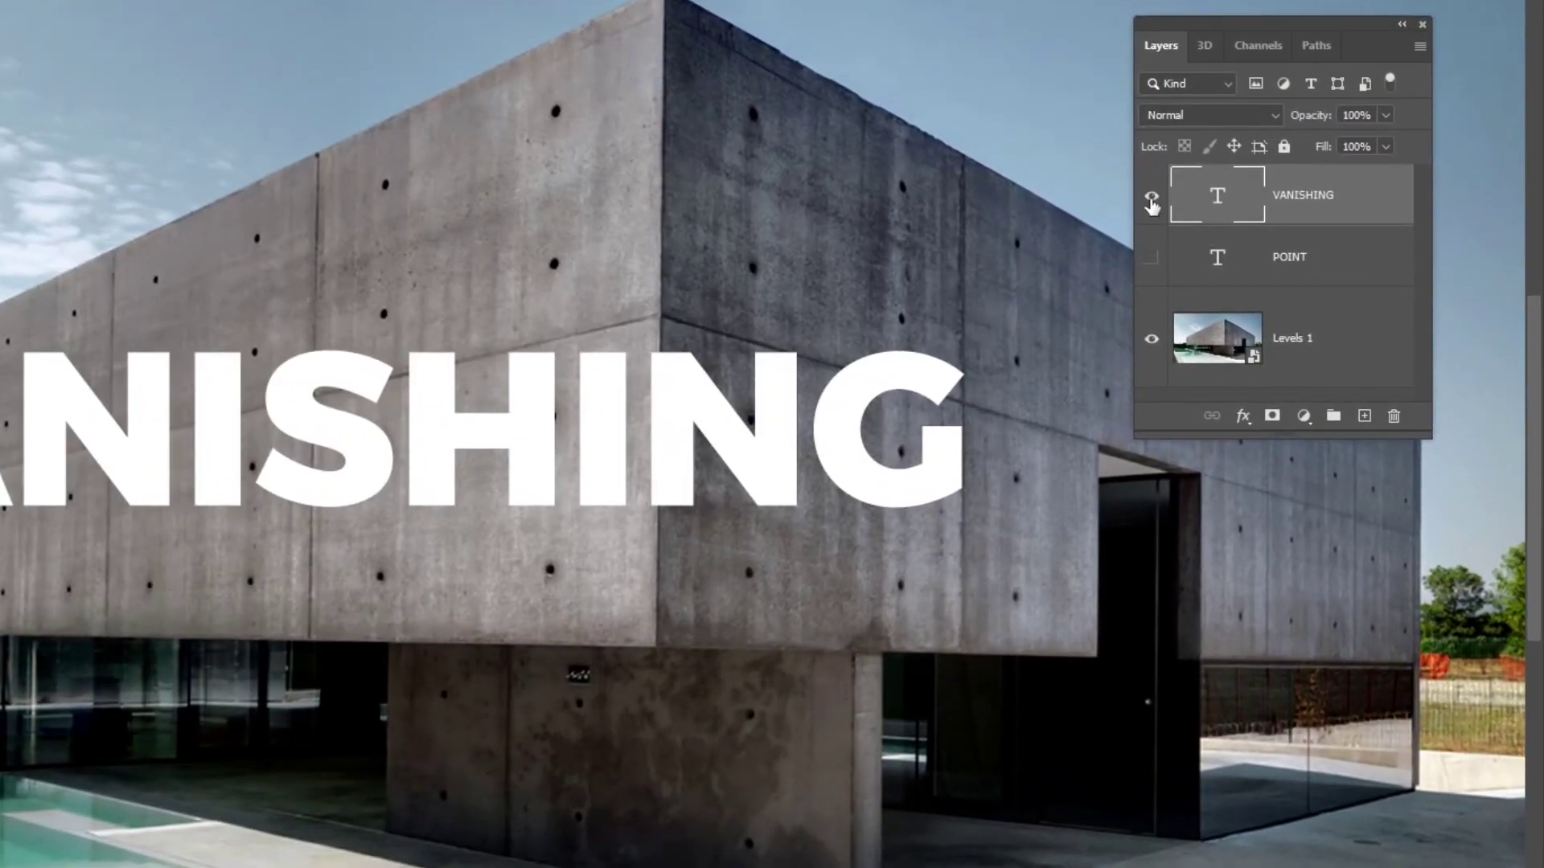
- Select the VANISHING text's pixels, hide its text layer, and clear the selection
left_click(1152, 201)
right_click(1213, 197)
left_click(1247, 255)
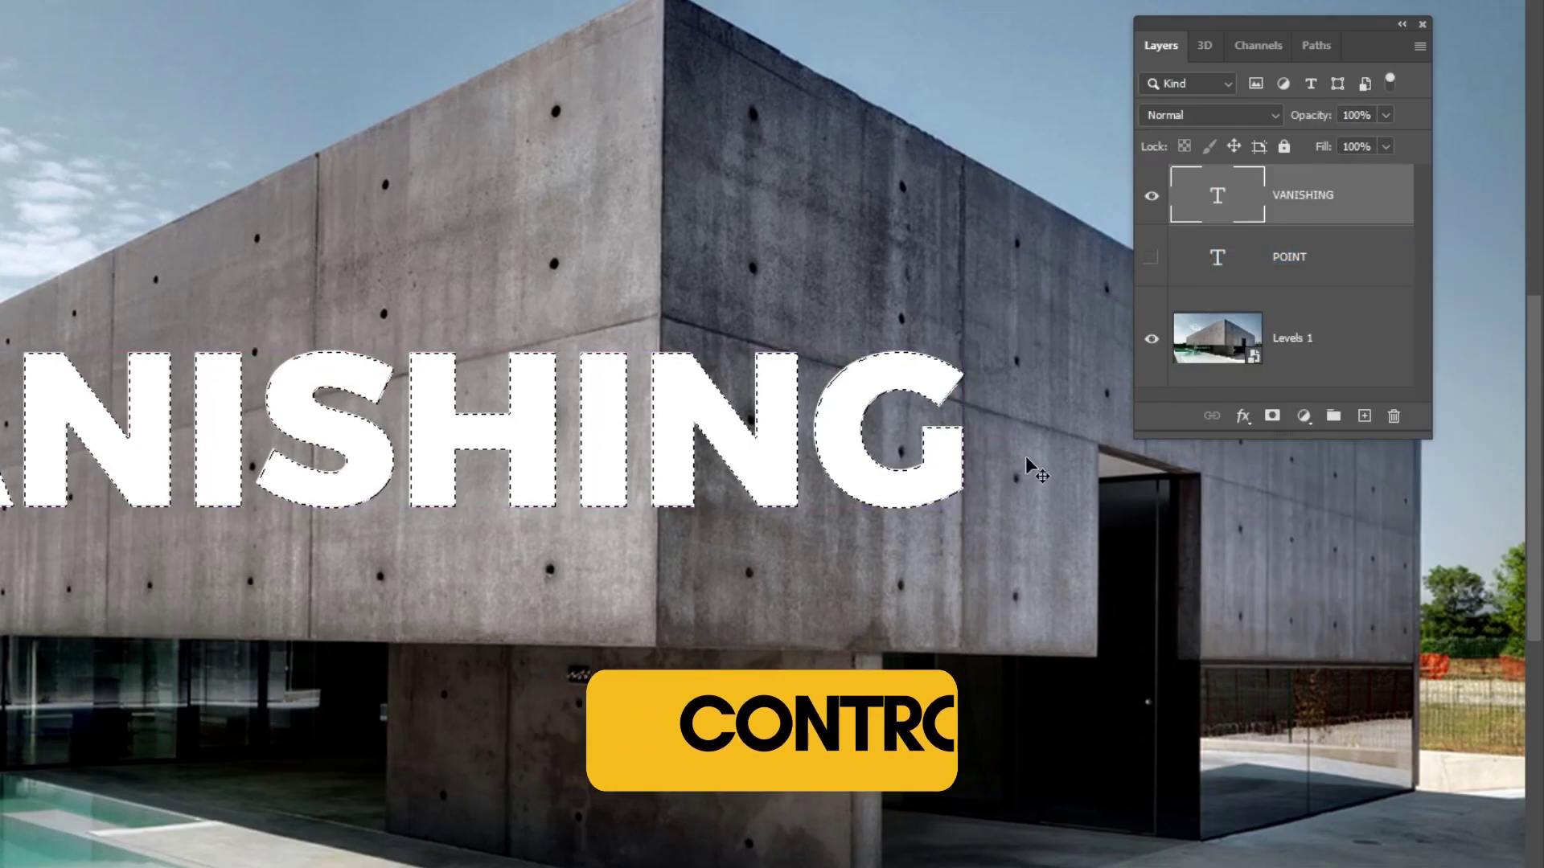
left_click(1151, 196)
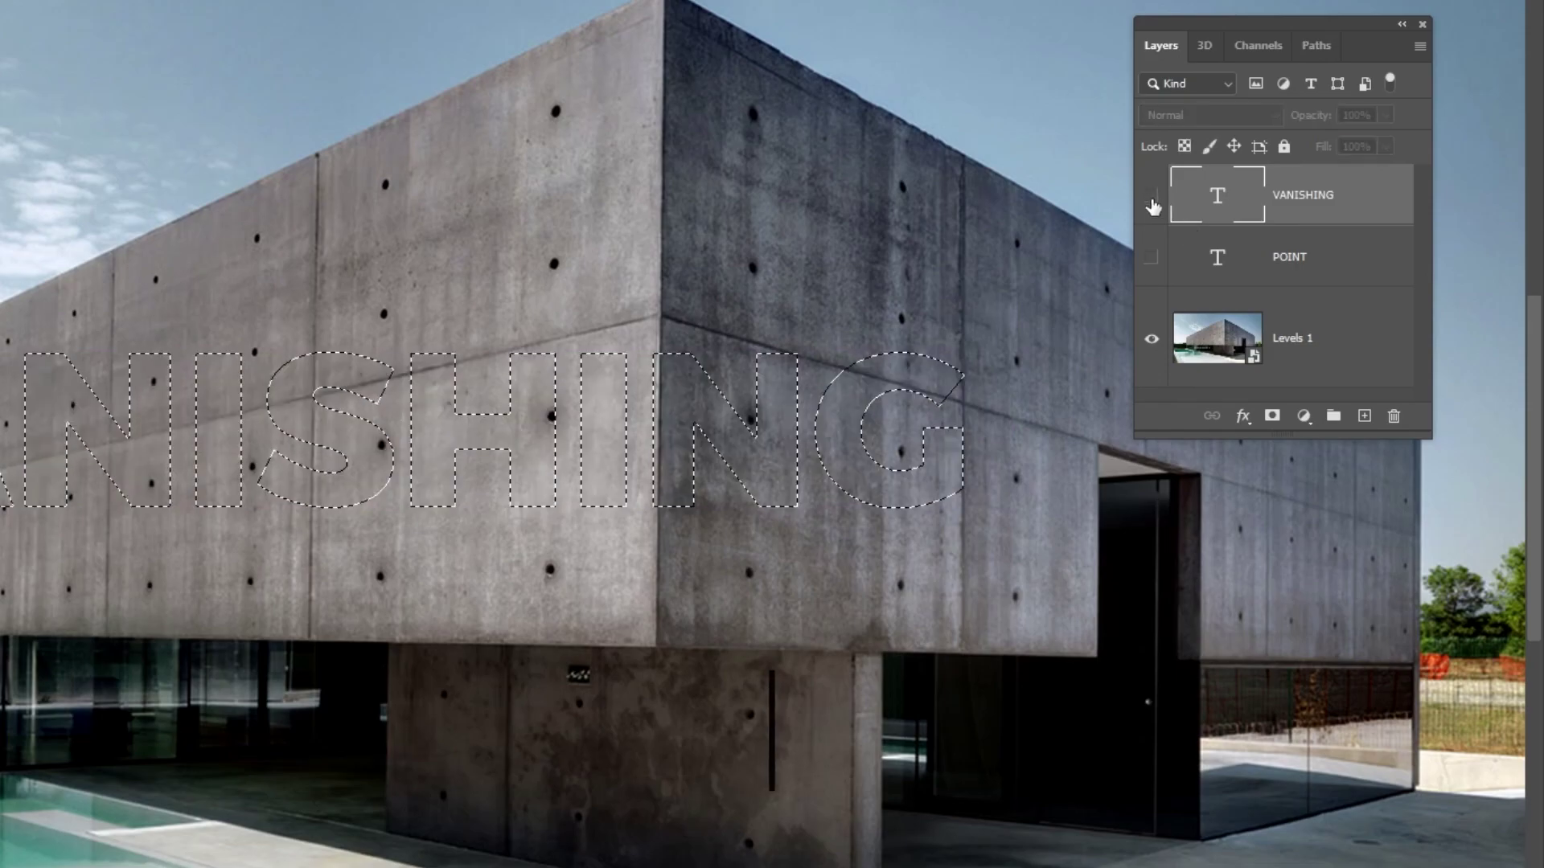
key("ctrl+d")
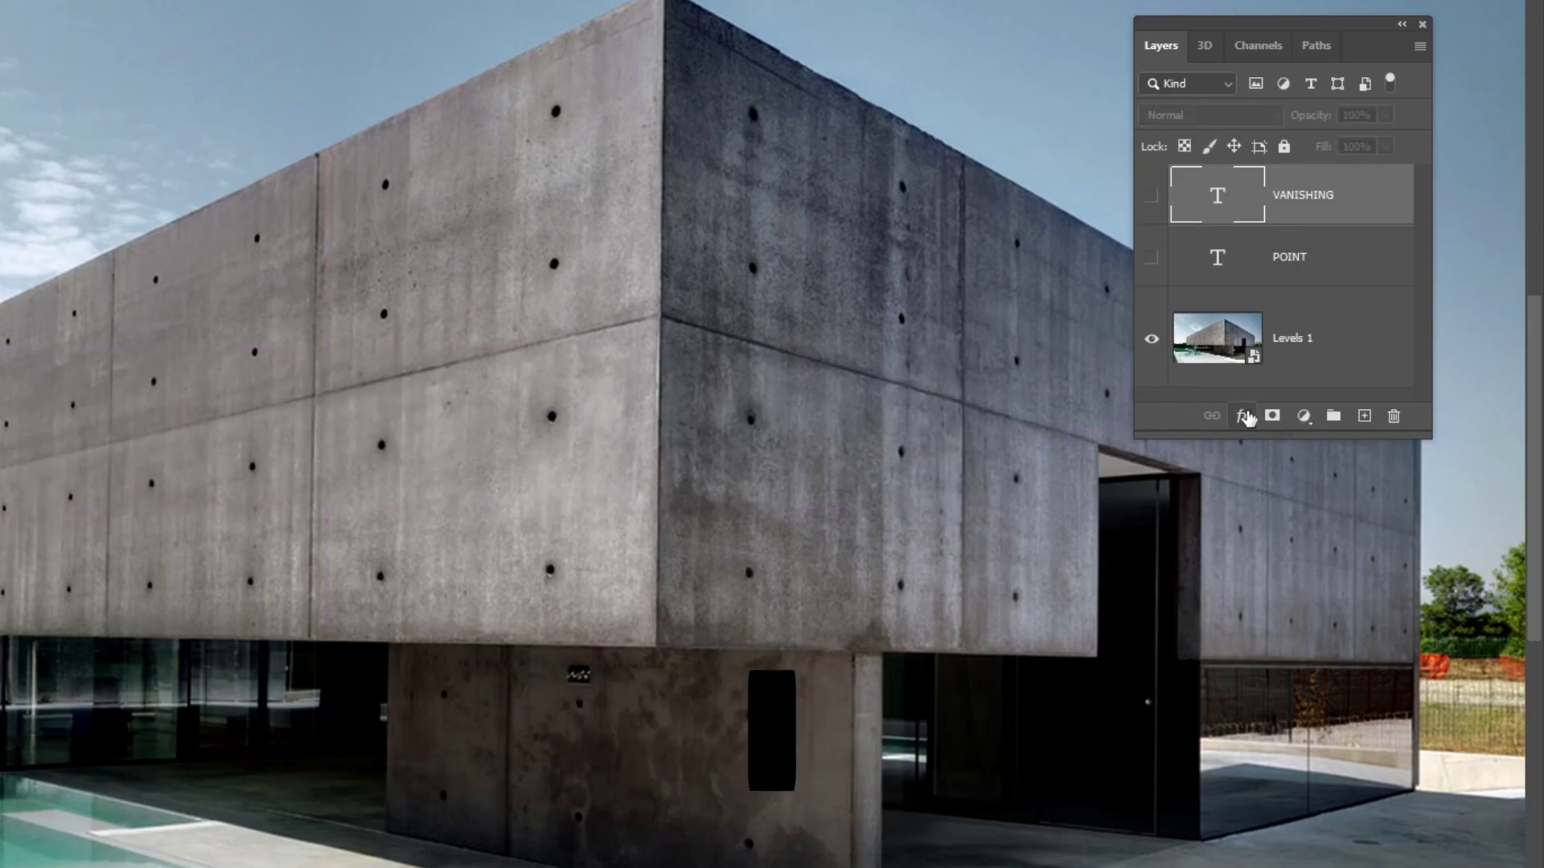
- Add an empty layer and draw a Vanishing Point perspective plane on the front wall
left_click(1366, 419)
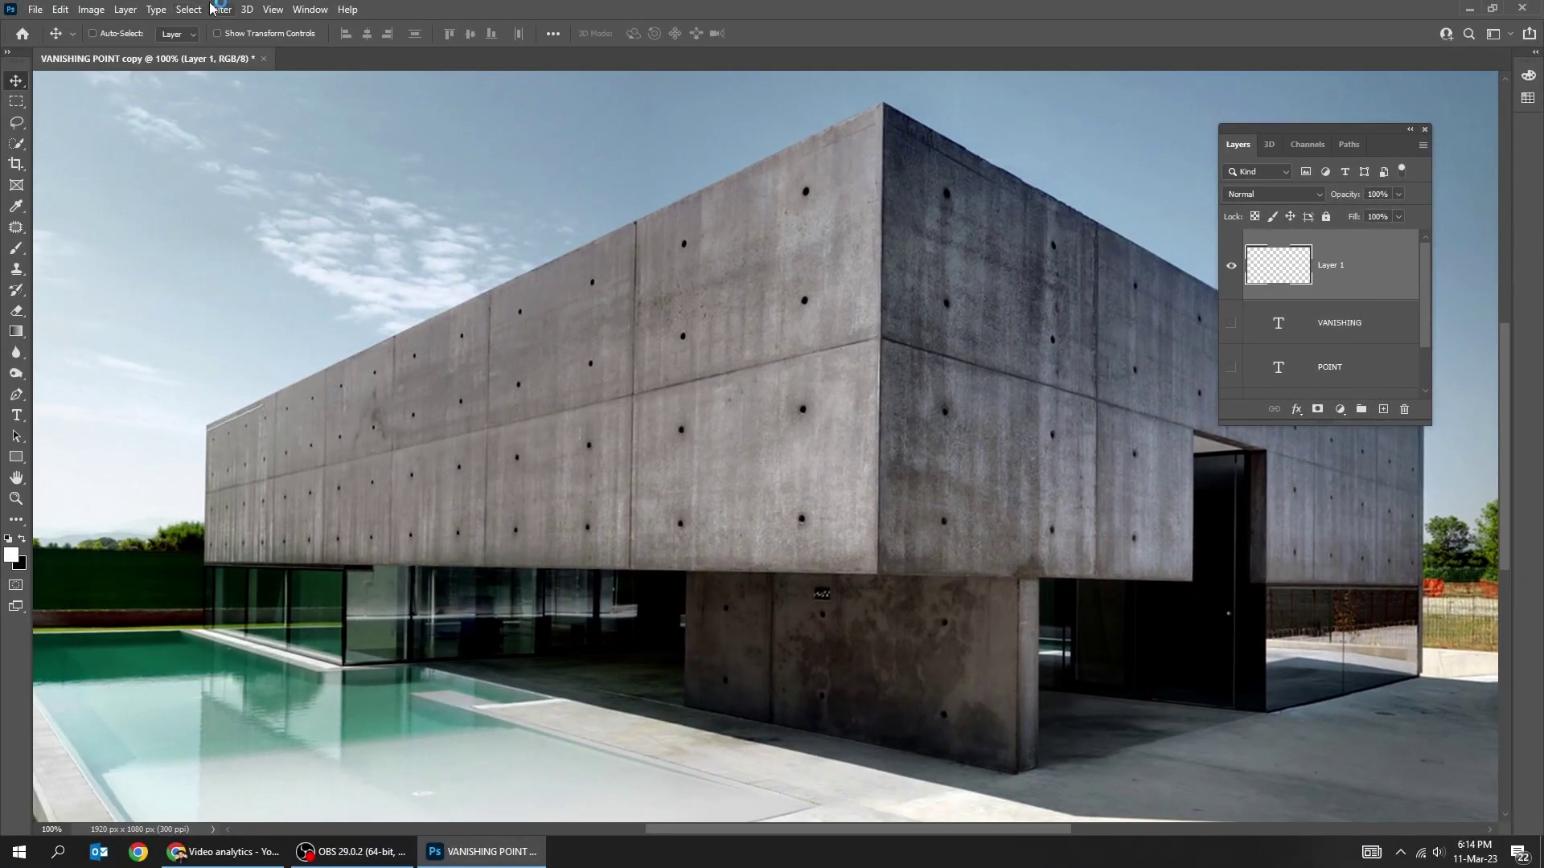
left_click(214, 8)
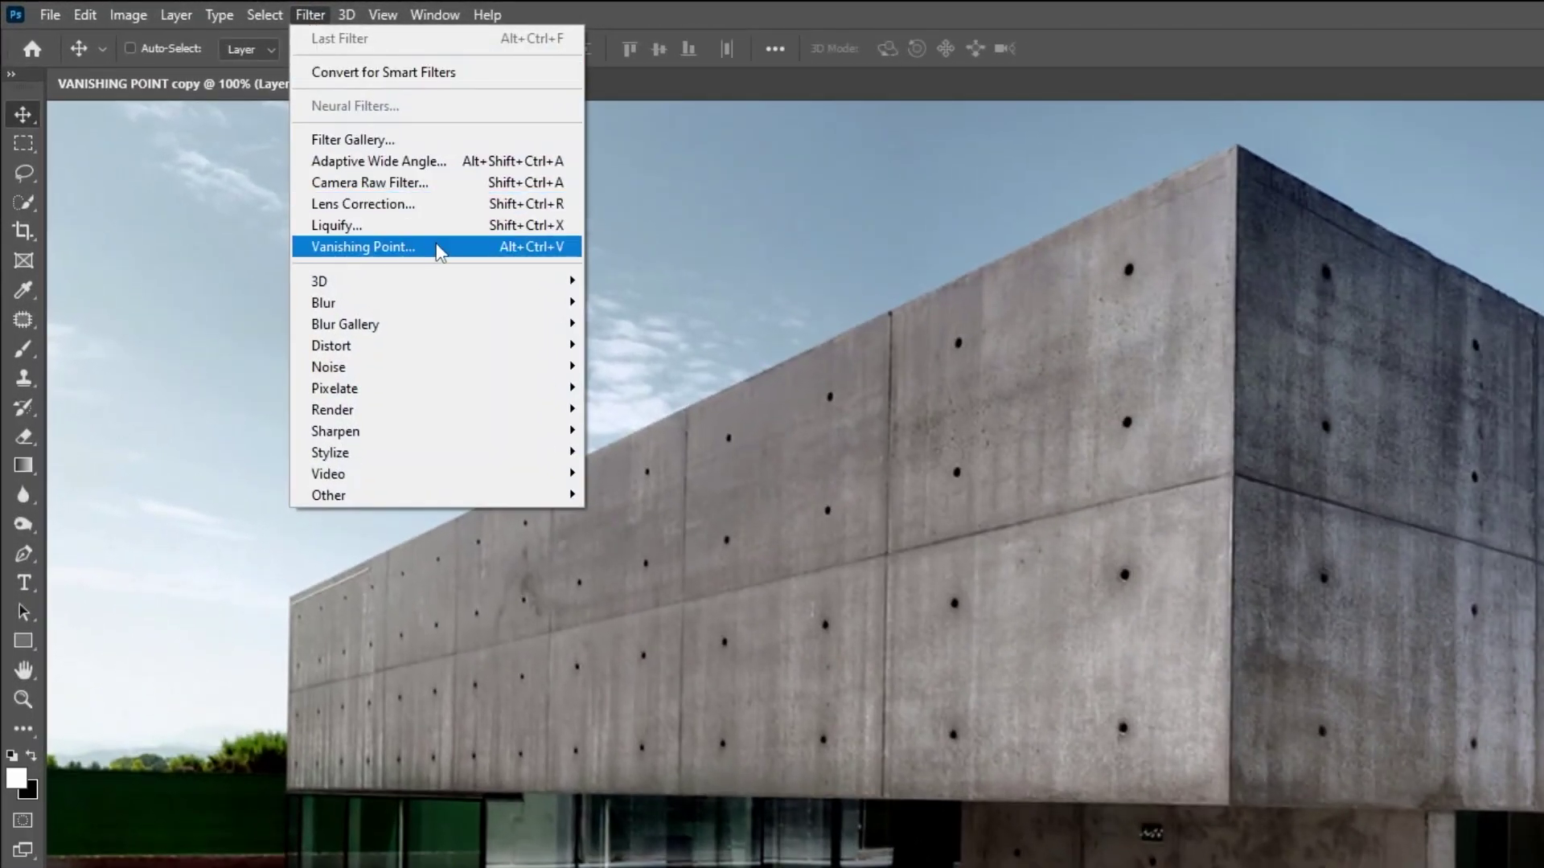
left_click(438, 251)
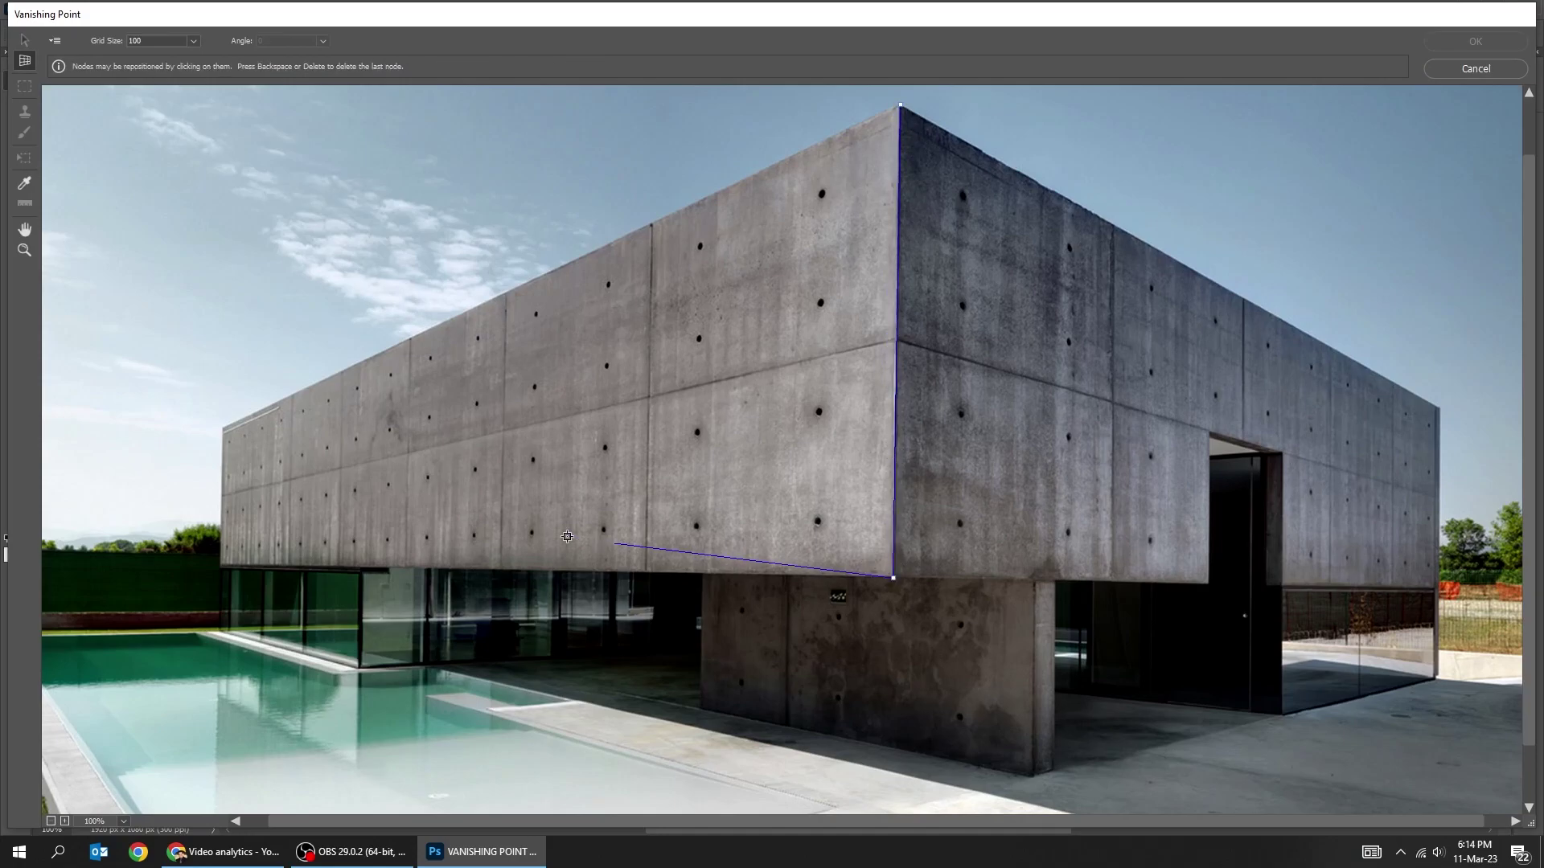
left_click(221, 426)
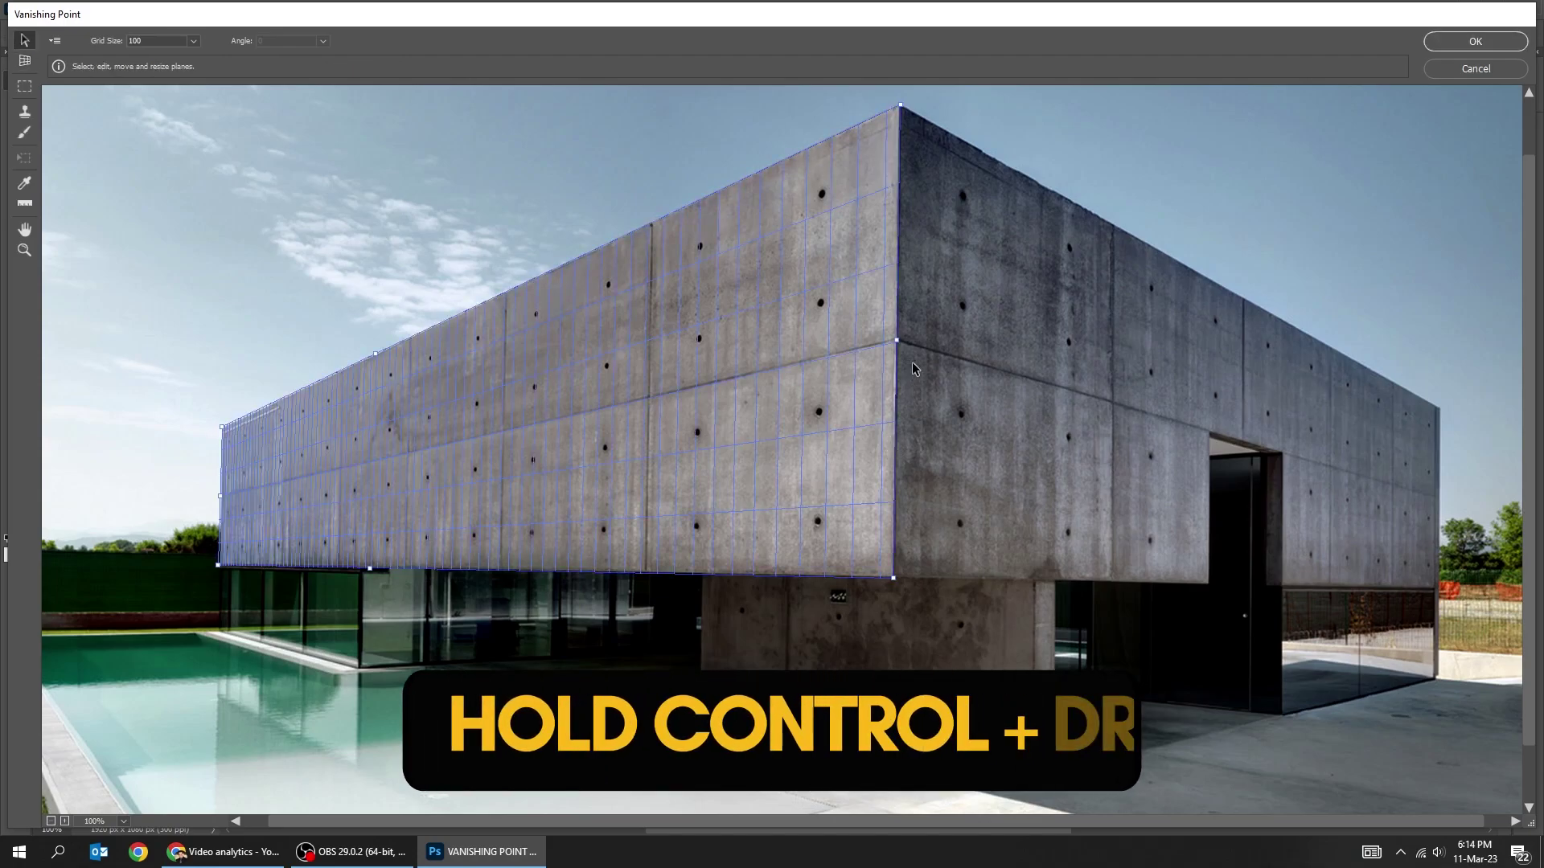
- Extend the perspective grid onto the side wall and align its top-right corner with the roof
key("space")
mouse_move(969, 352)
left_mouse_down()
mouse_move(937, 363)
mouse_move(1040, 381)
left_mouse_up()
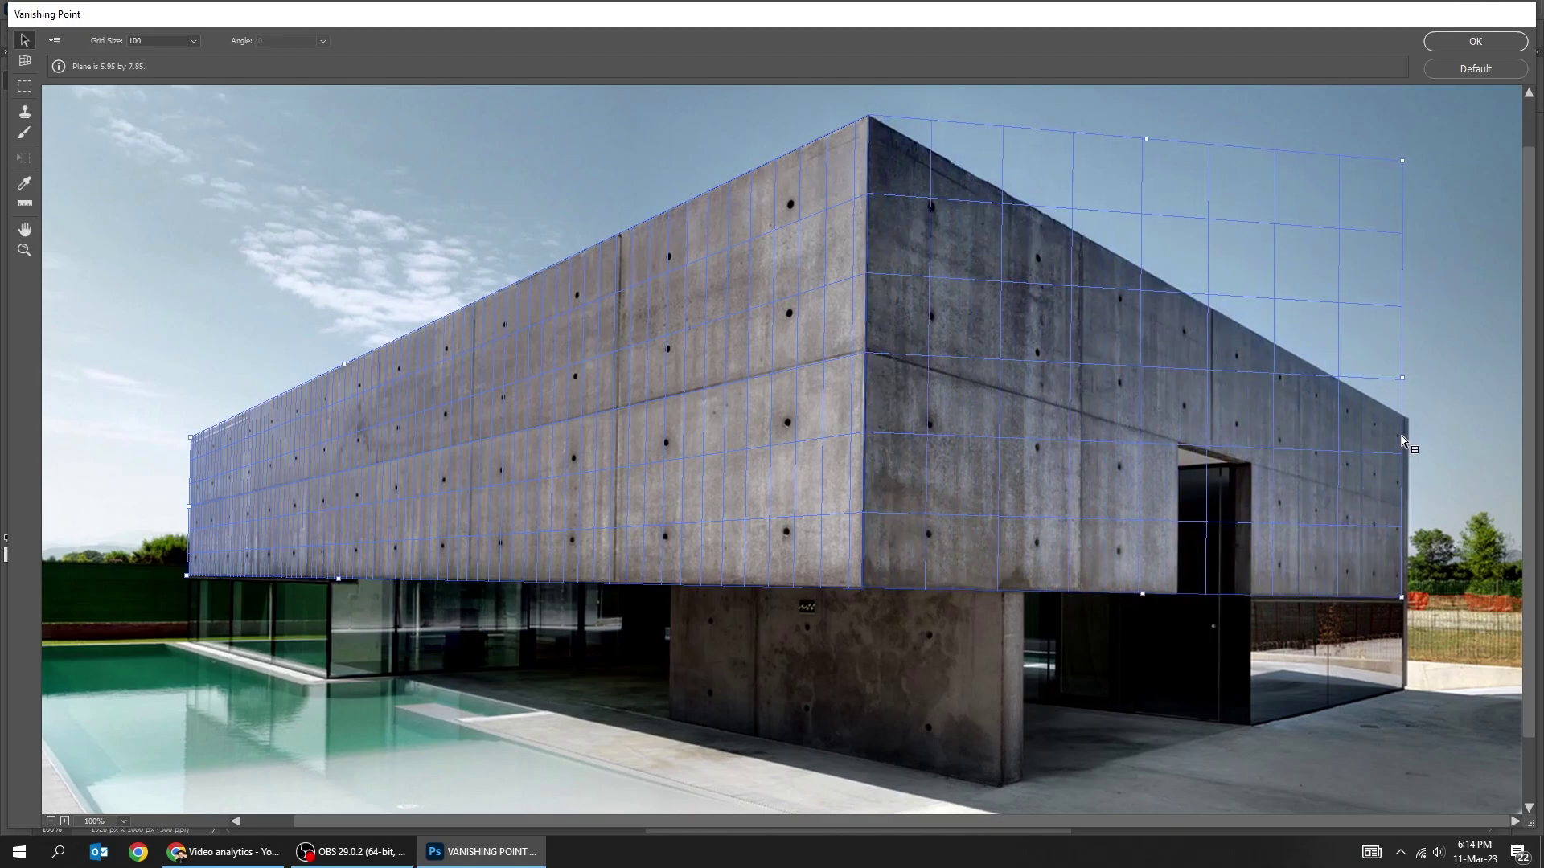
left_click_drag(1402, 435, 1405, 435)
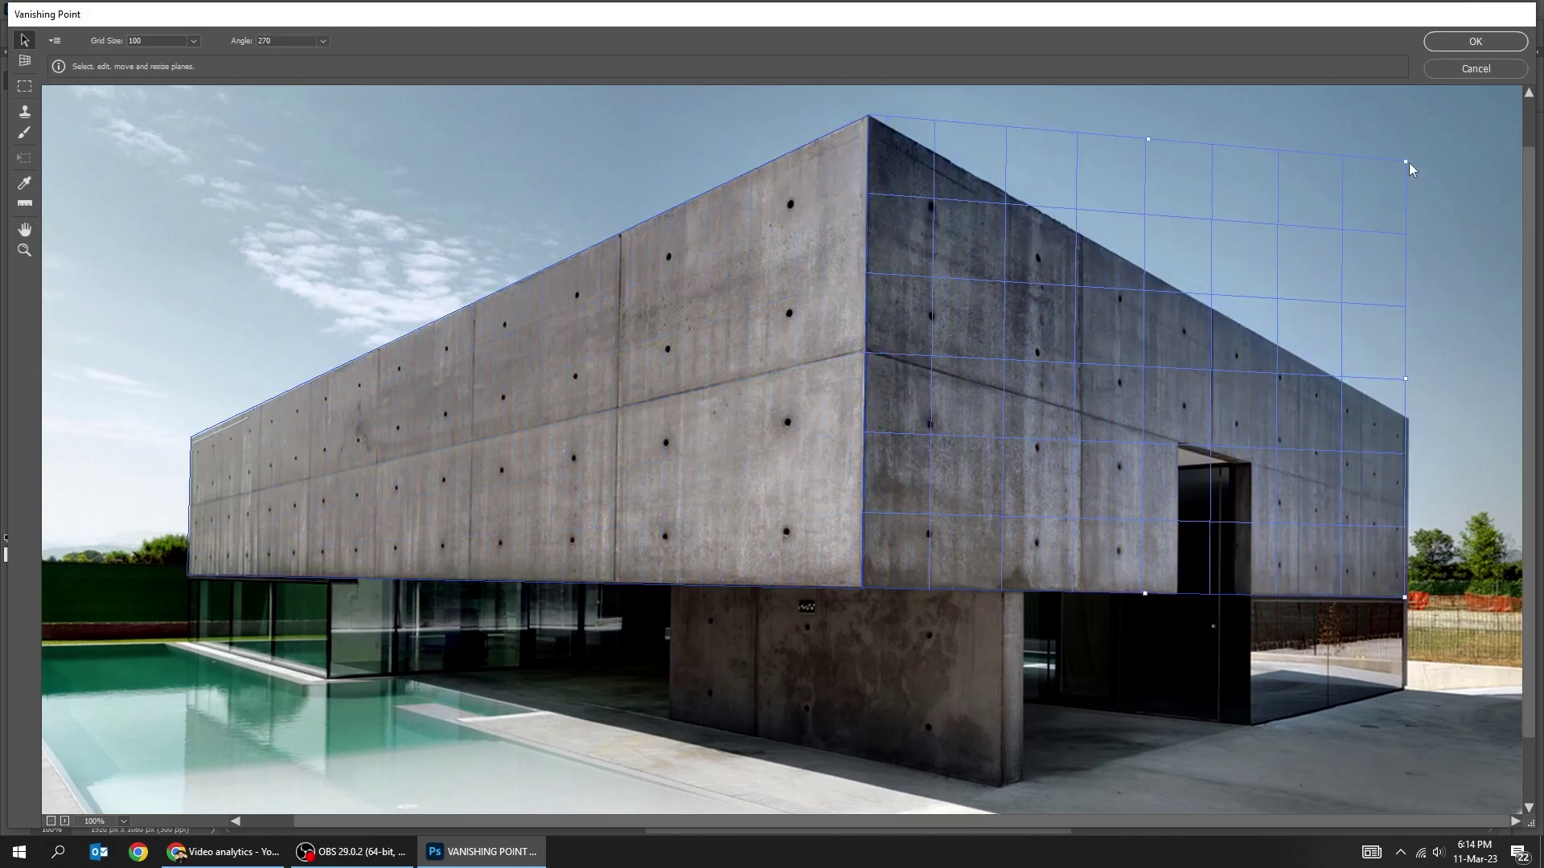
key("ctrl+plus")
key("space")
mouse_move(1245, 158)
left_mouse_down()
mouse_move(1039, 365)
mouse_move(592, 430)
left_mouse_up()
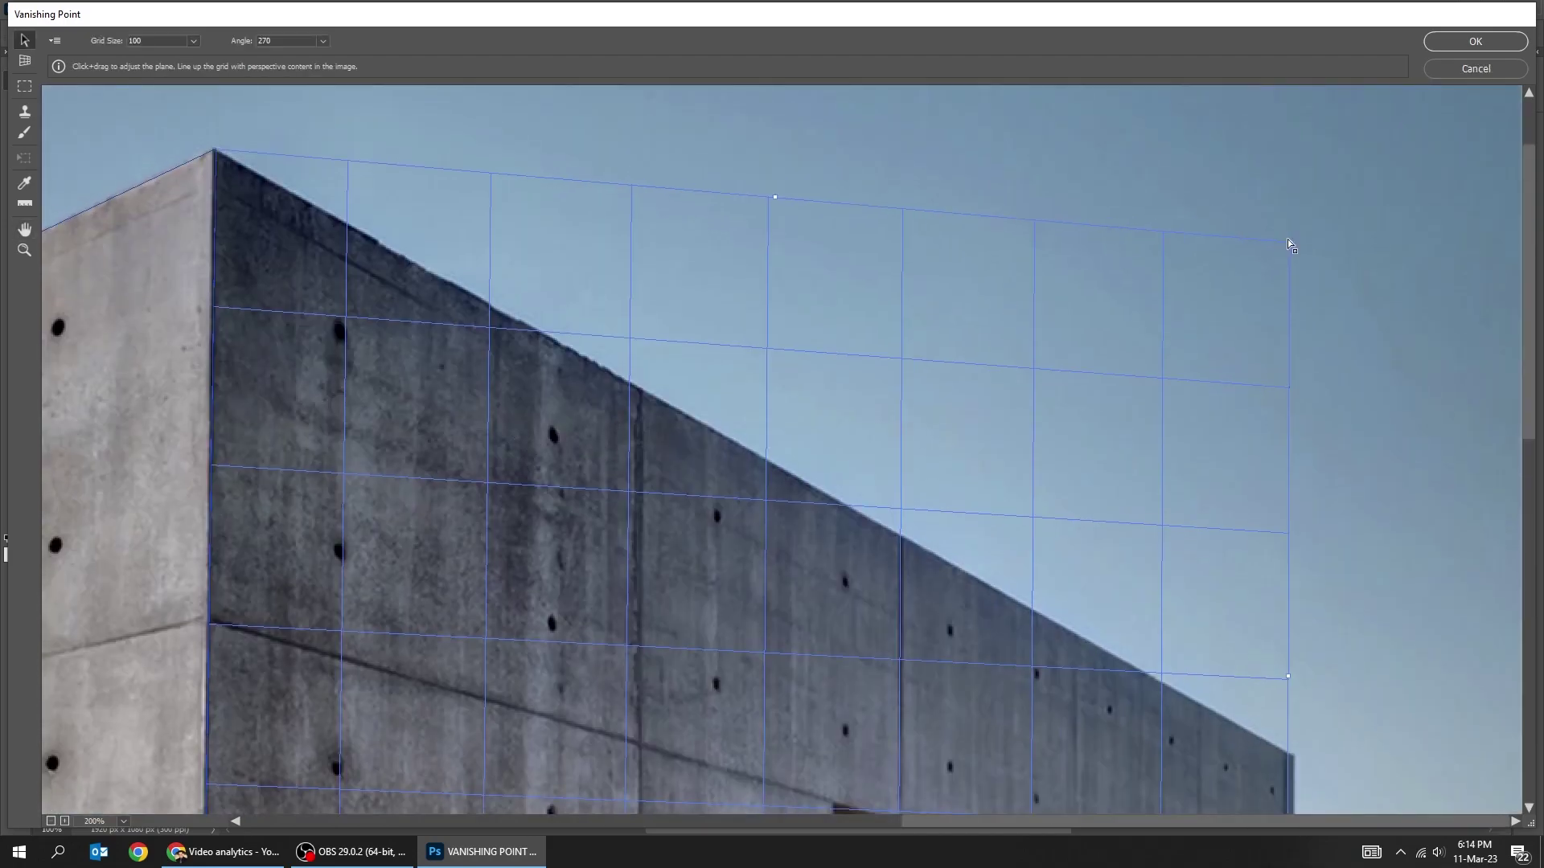
left_click_drag(1289, 243, 1346, 761)
- Paste VANISHING onto the grid, then enlarge and nudge it across both walls
key("ctrl+0")
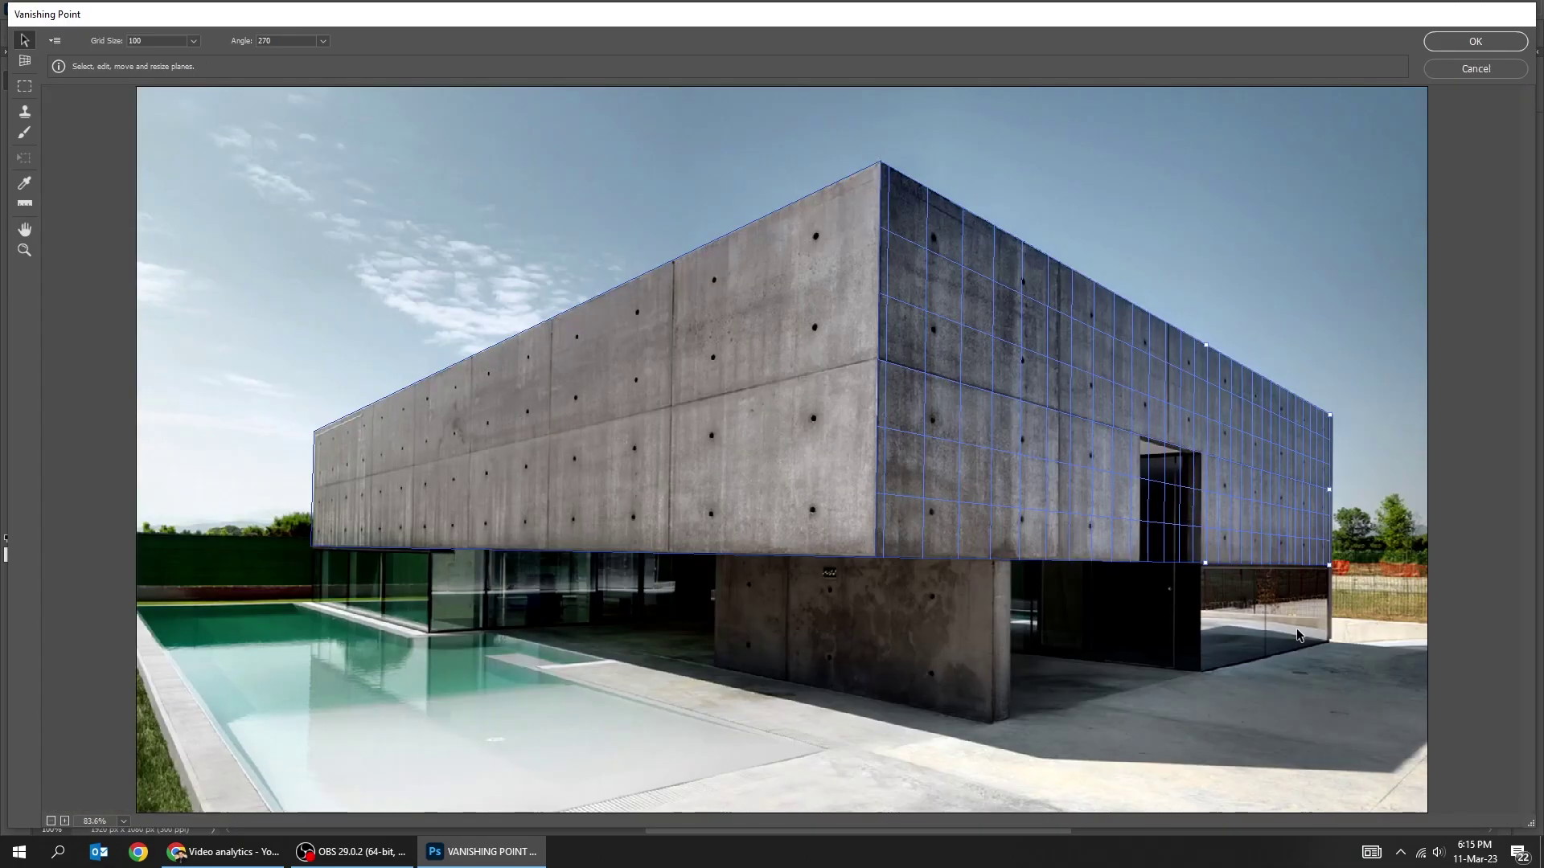
key("ctrl+v")
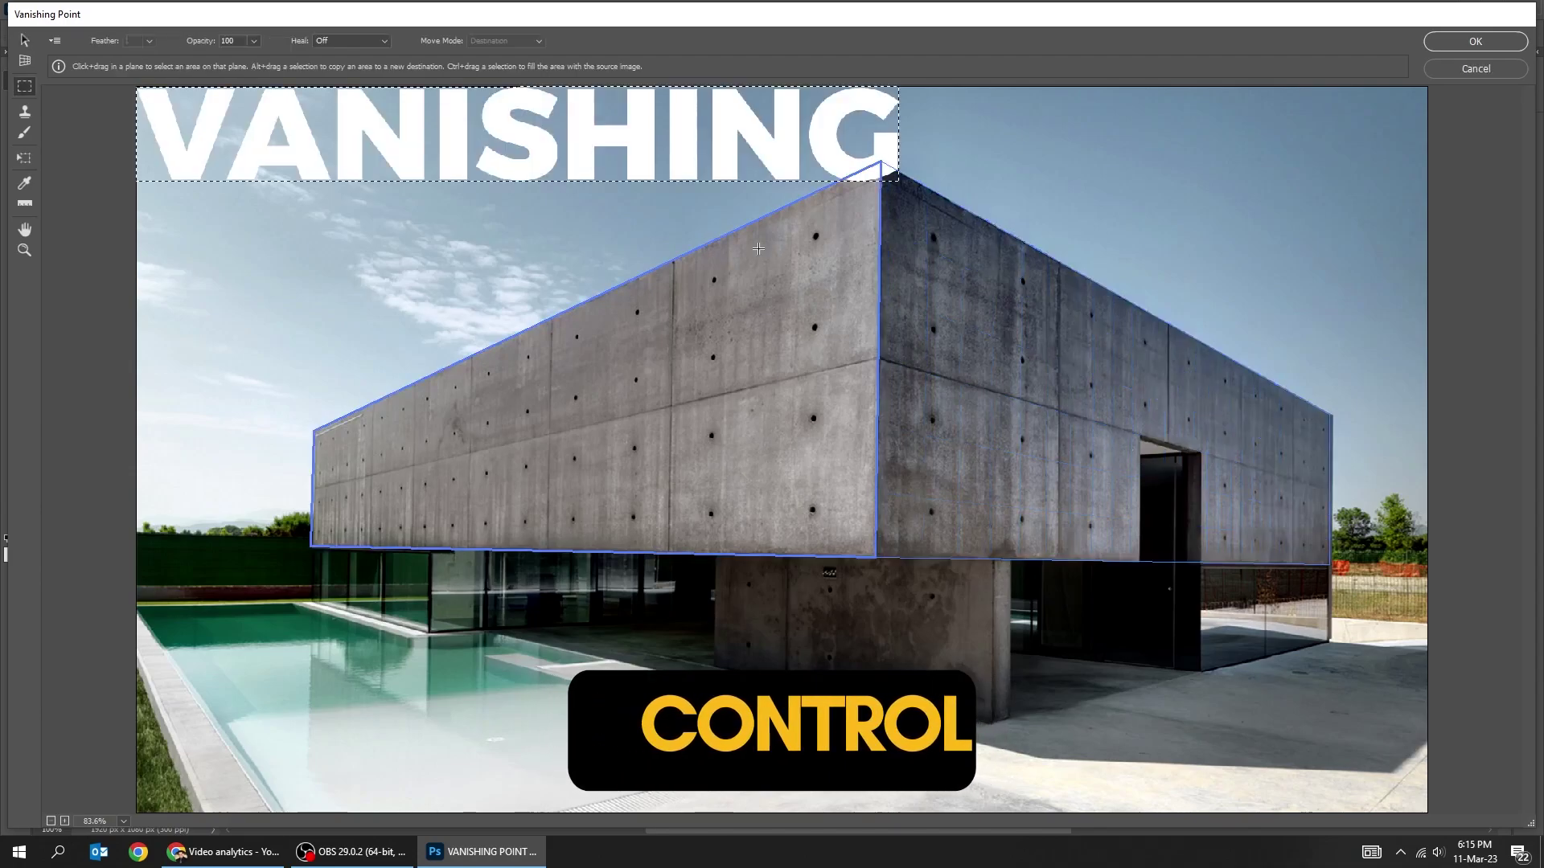
mouse_move(651, 182)
left_mouse_down()
mouse_move(756, 435)
mouse_move(739, 430)
left_mouse_up()
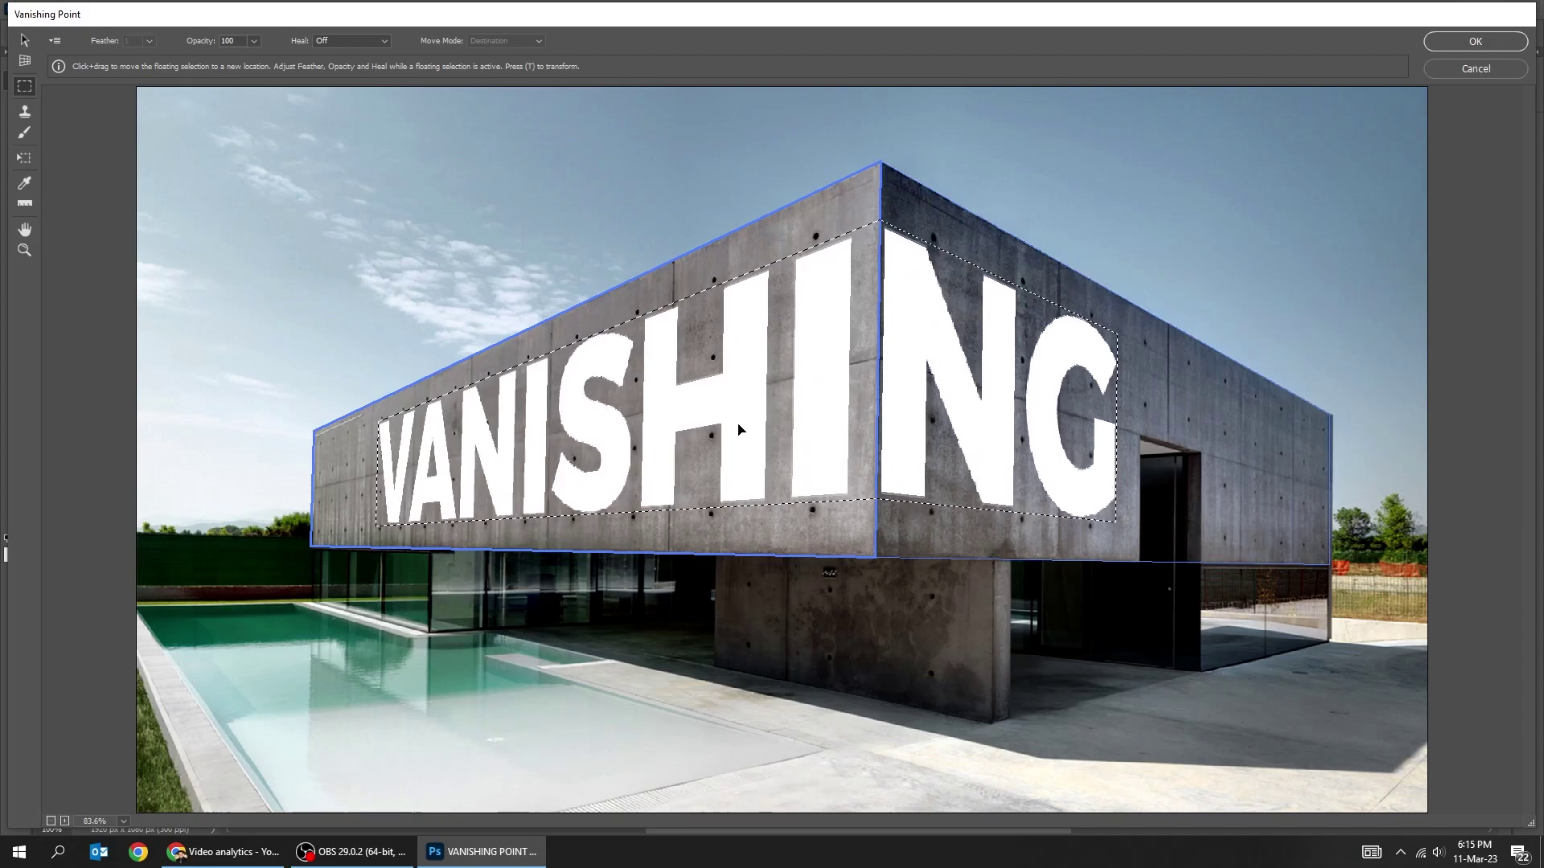
key("ctrl+t")
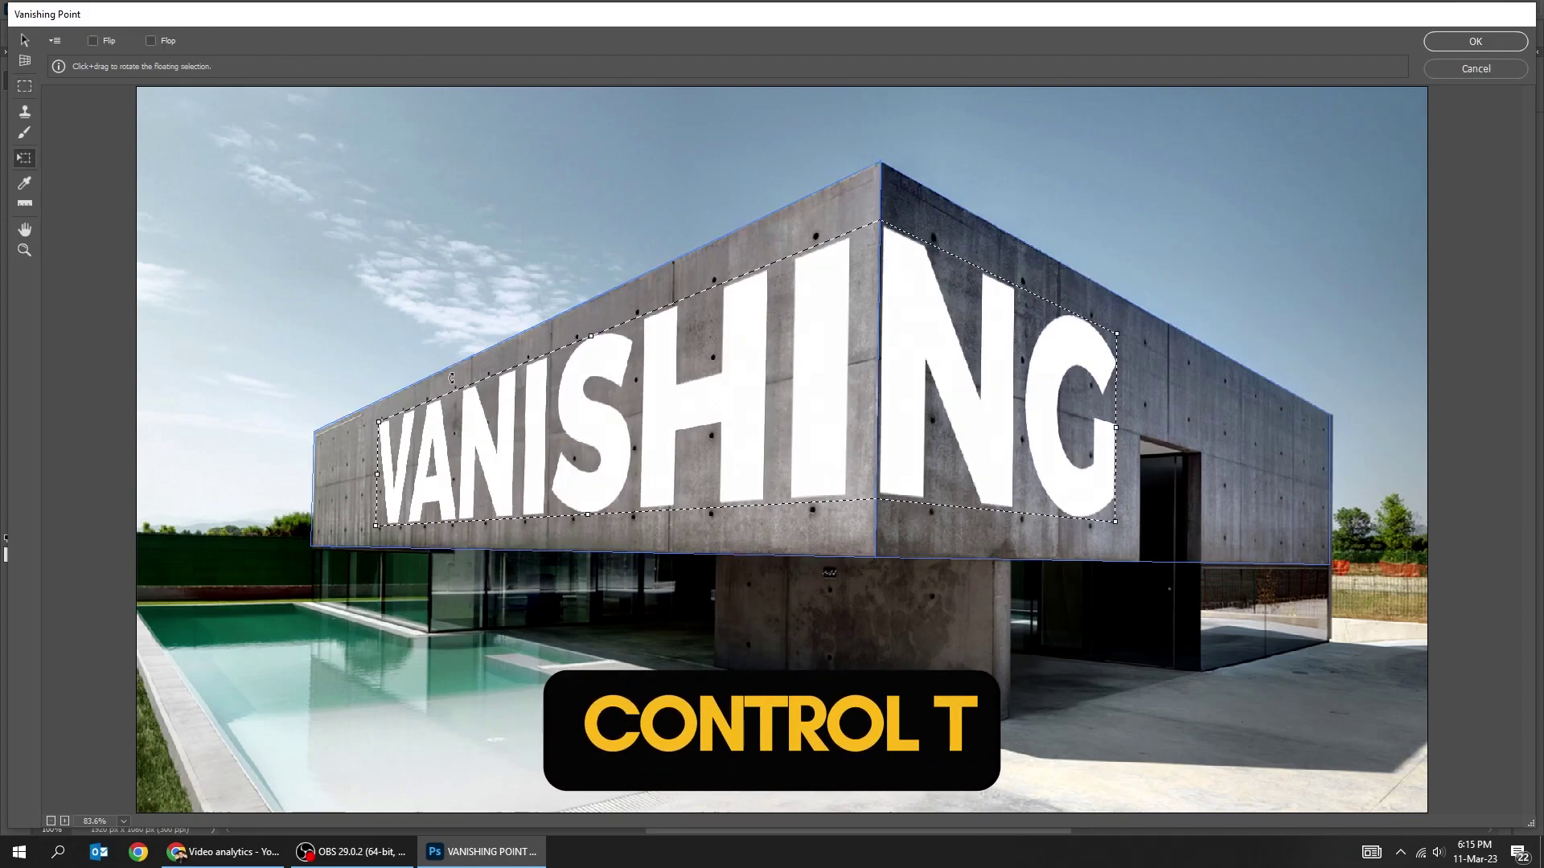
left_click_drag(377, 422, 353, 419)
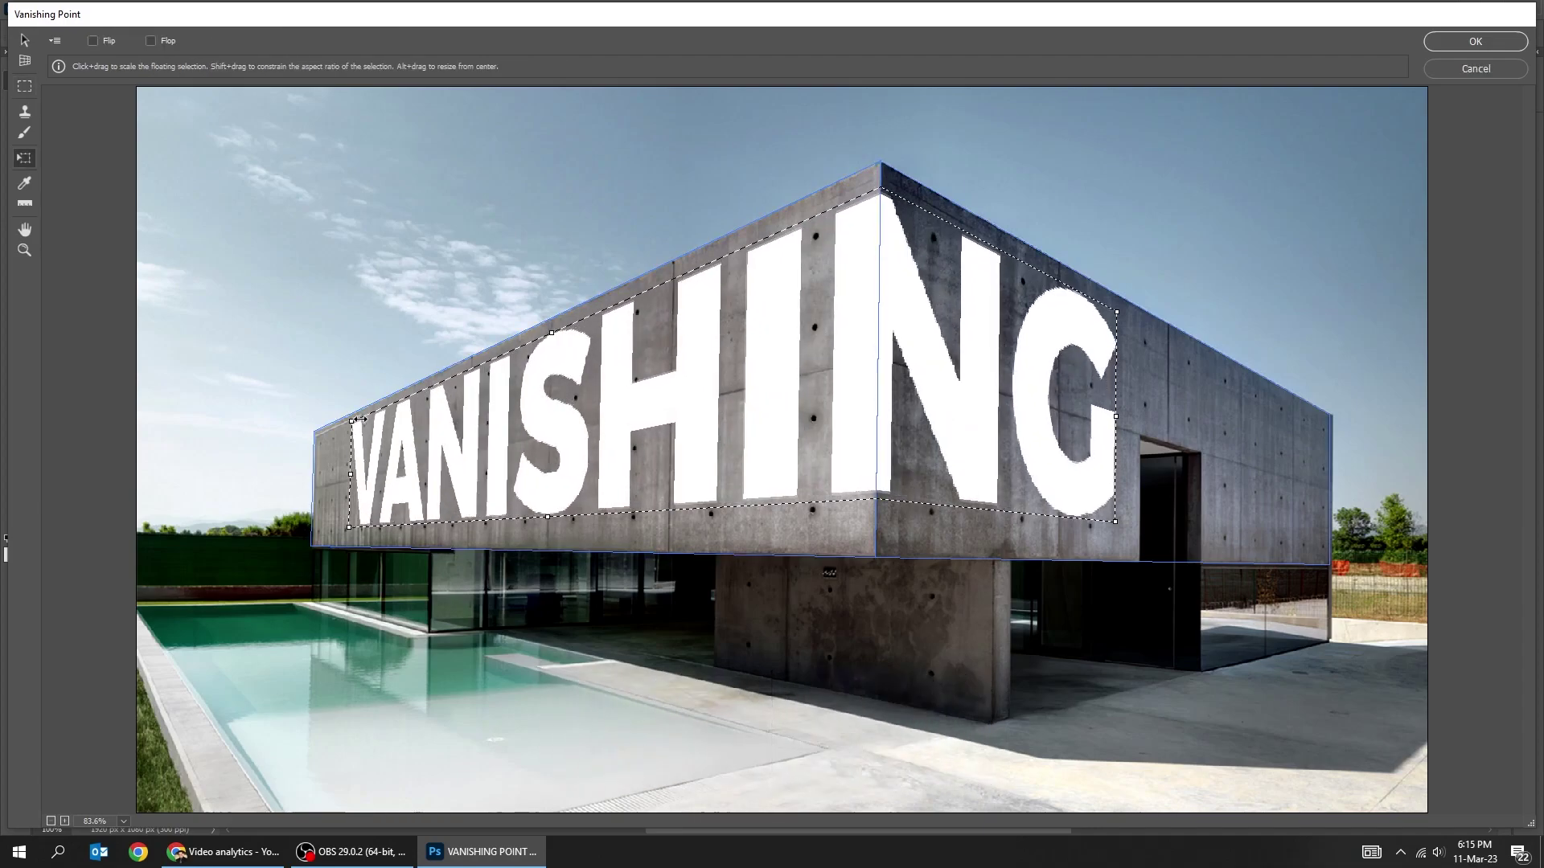
left_click_drag(553, 463, 566, 472)
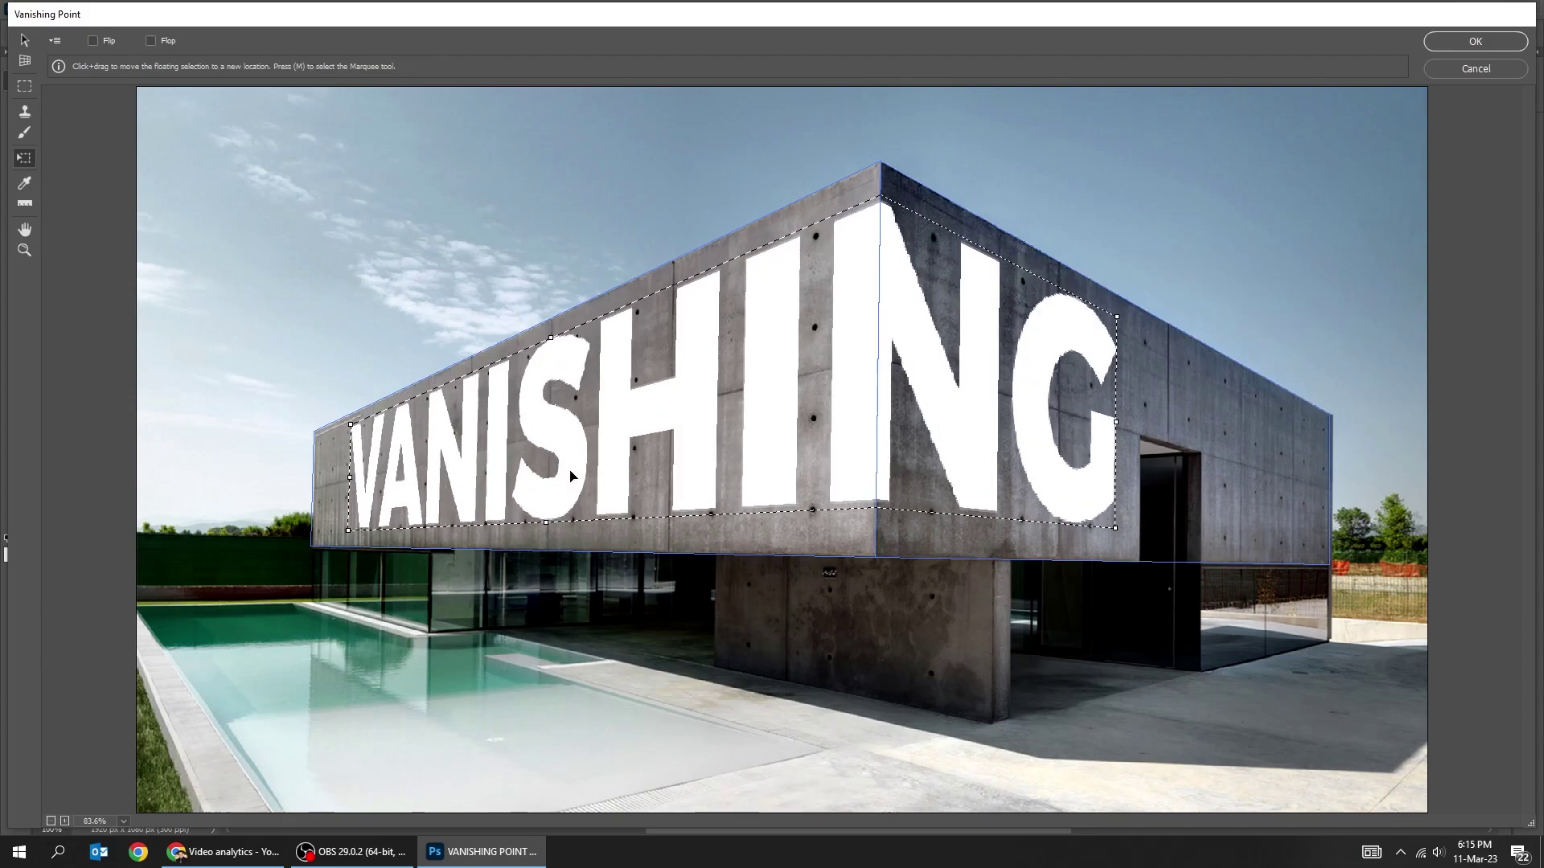
- Apply the filter and split Layer 1's Underlying Layer white slider to about 123/215
key("Return")
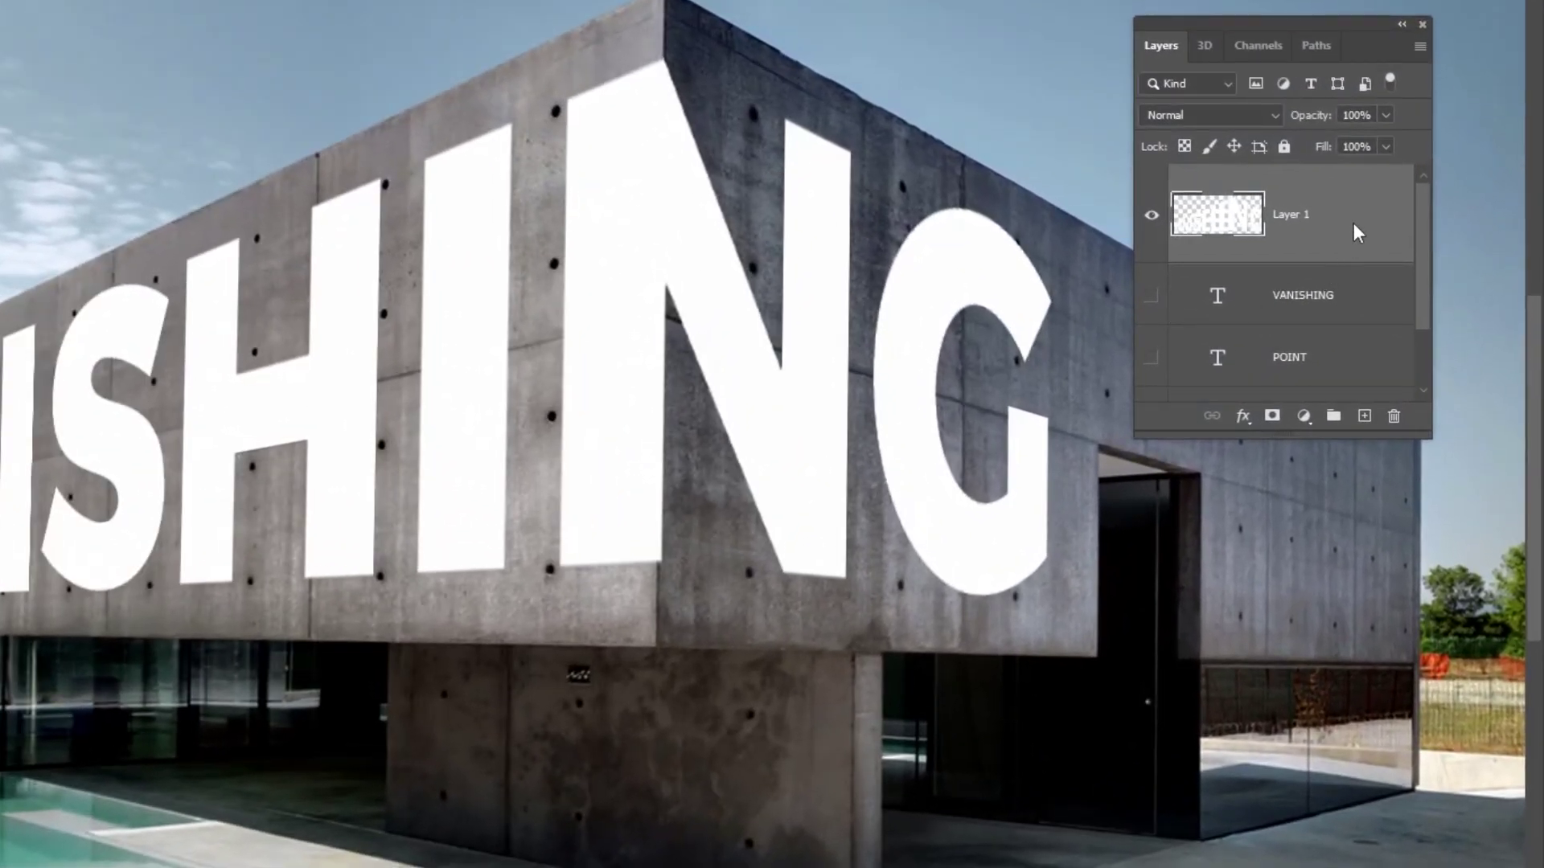
double_click(1354, 223)
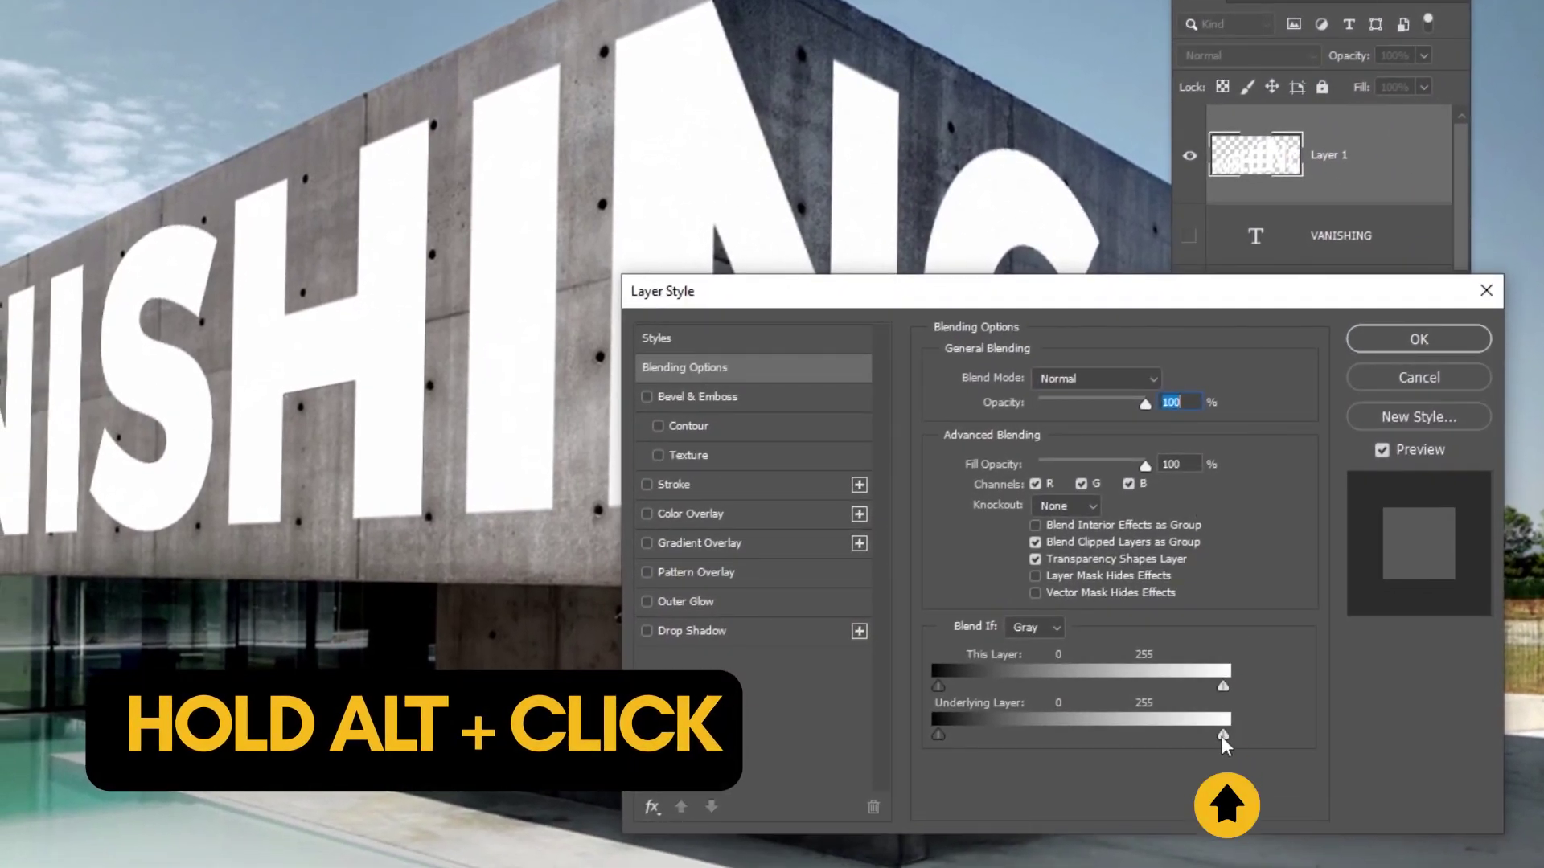
left_click_drag(1221, 733, 1219, 735)
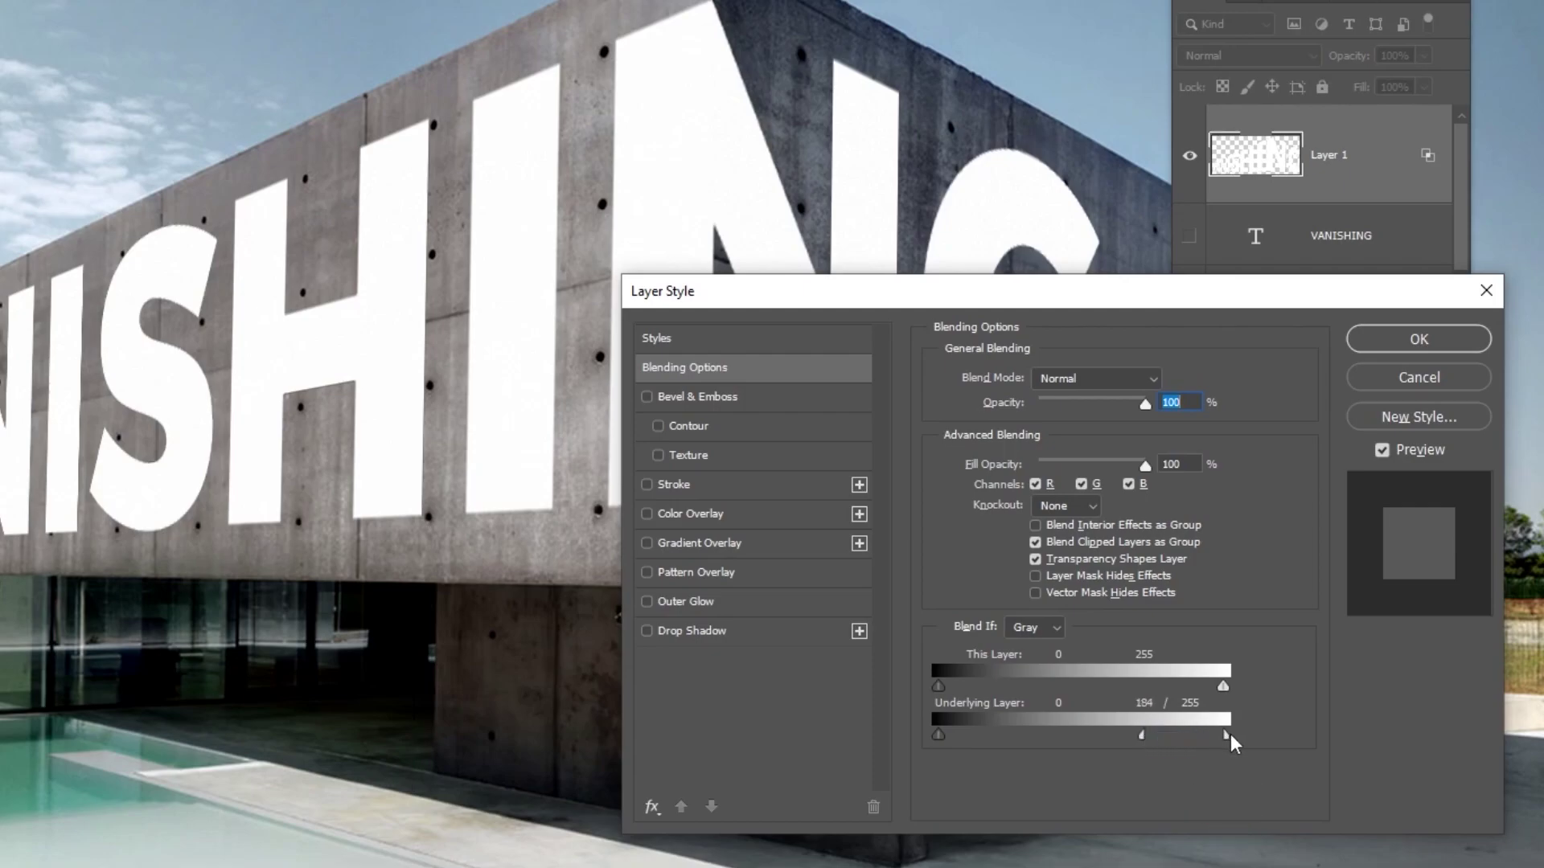
mouse_move(1135, 727)
left_mouse_down()
mouse_move(1082, 743)
mouse_move(1203, 741)
left_mouse_up()
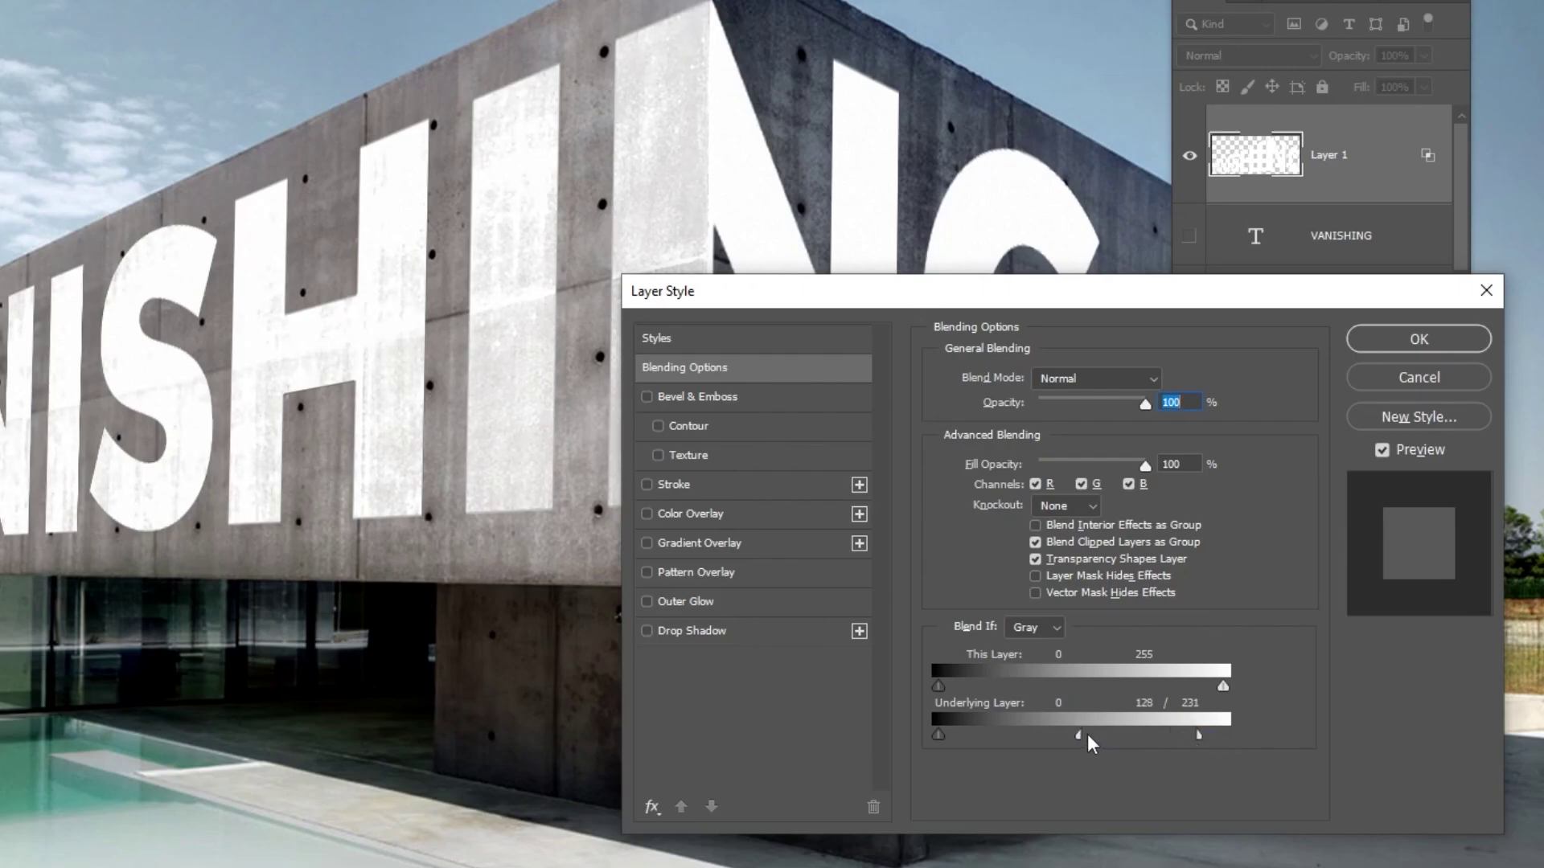
left_click_drag(1087, 735, 1077, 732)
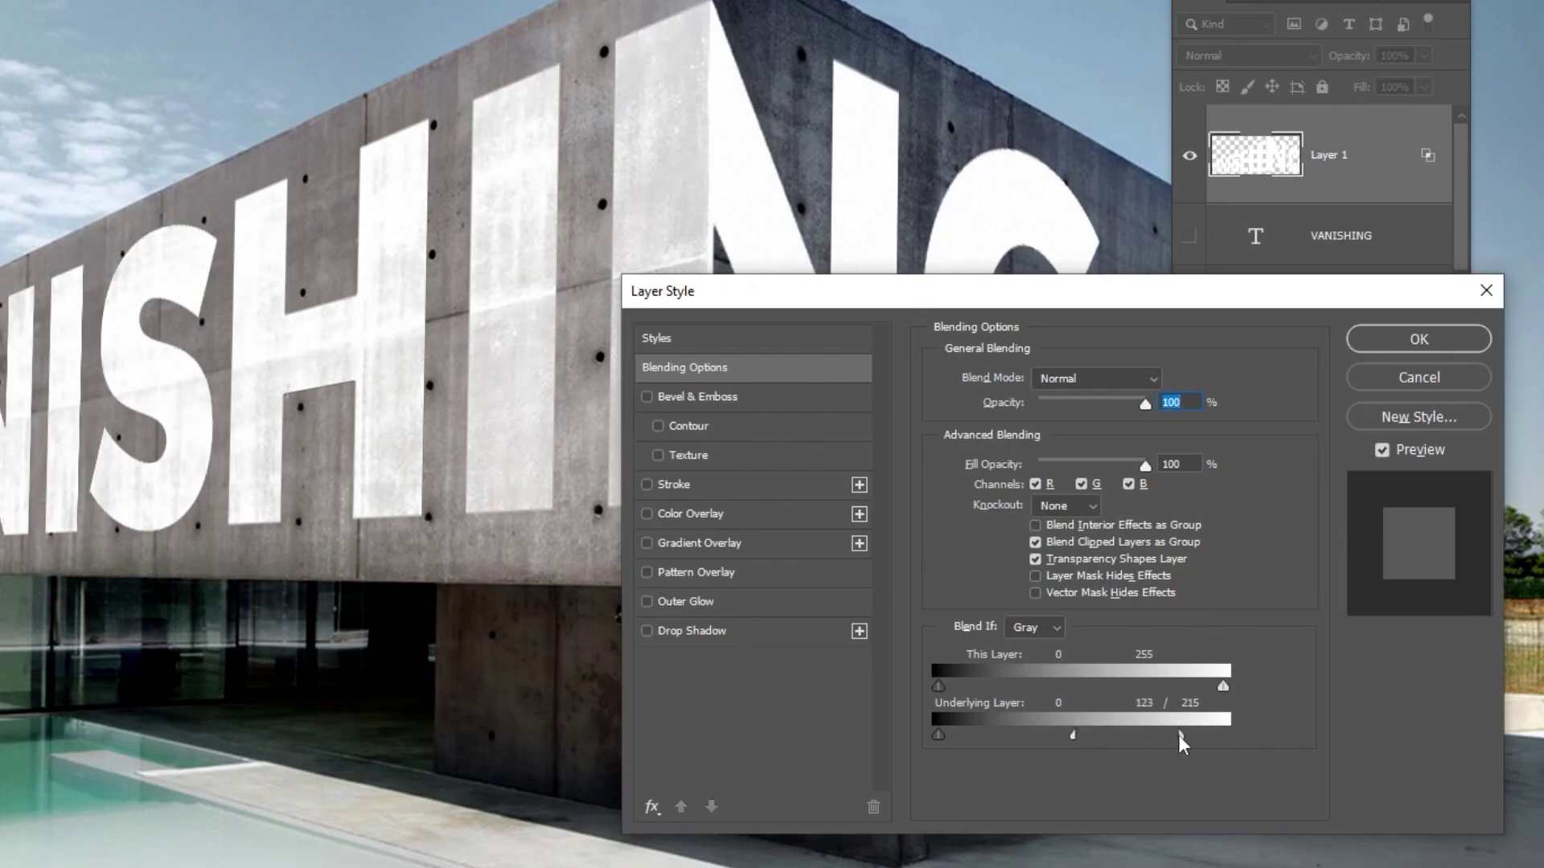
left_click(1419, 340)
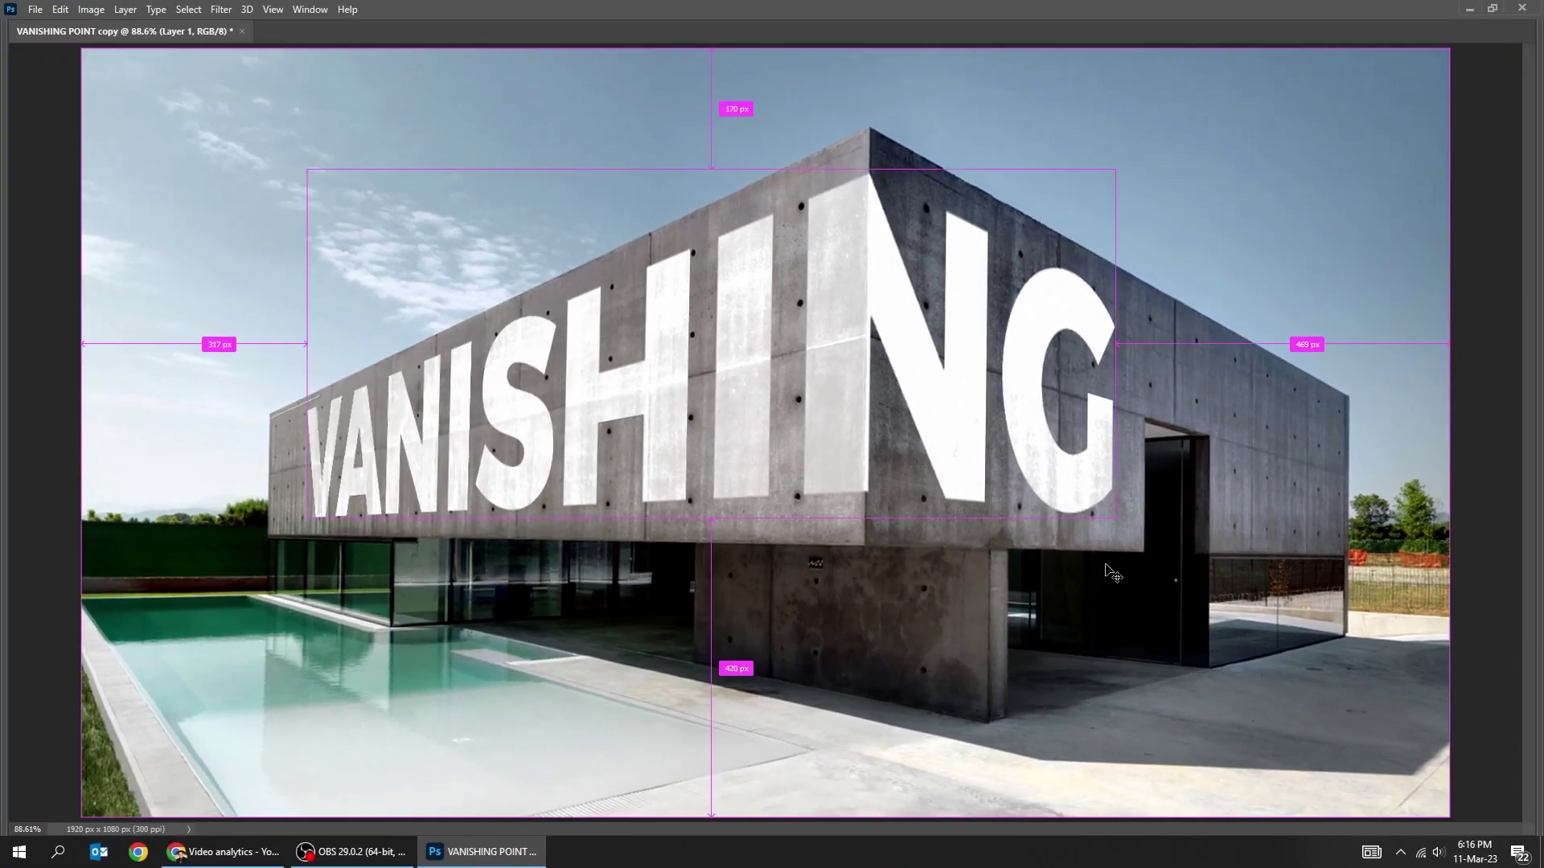
- Show and copy the POINT text's pixels, hide its layer, add Layer 2, and deselect
key("Tab")
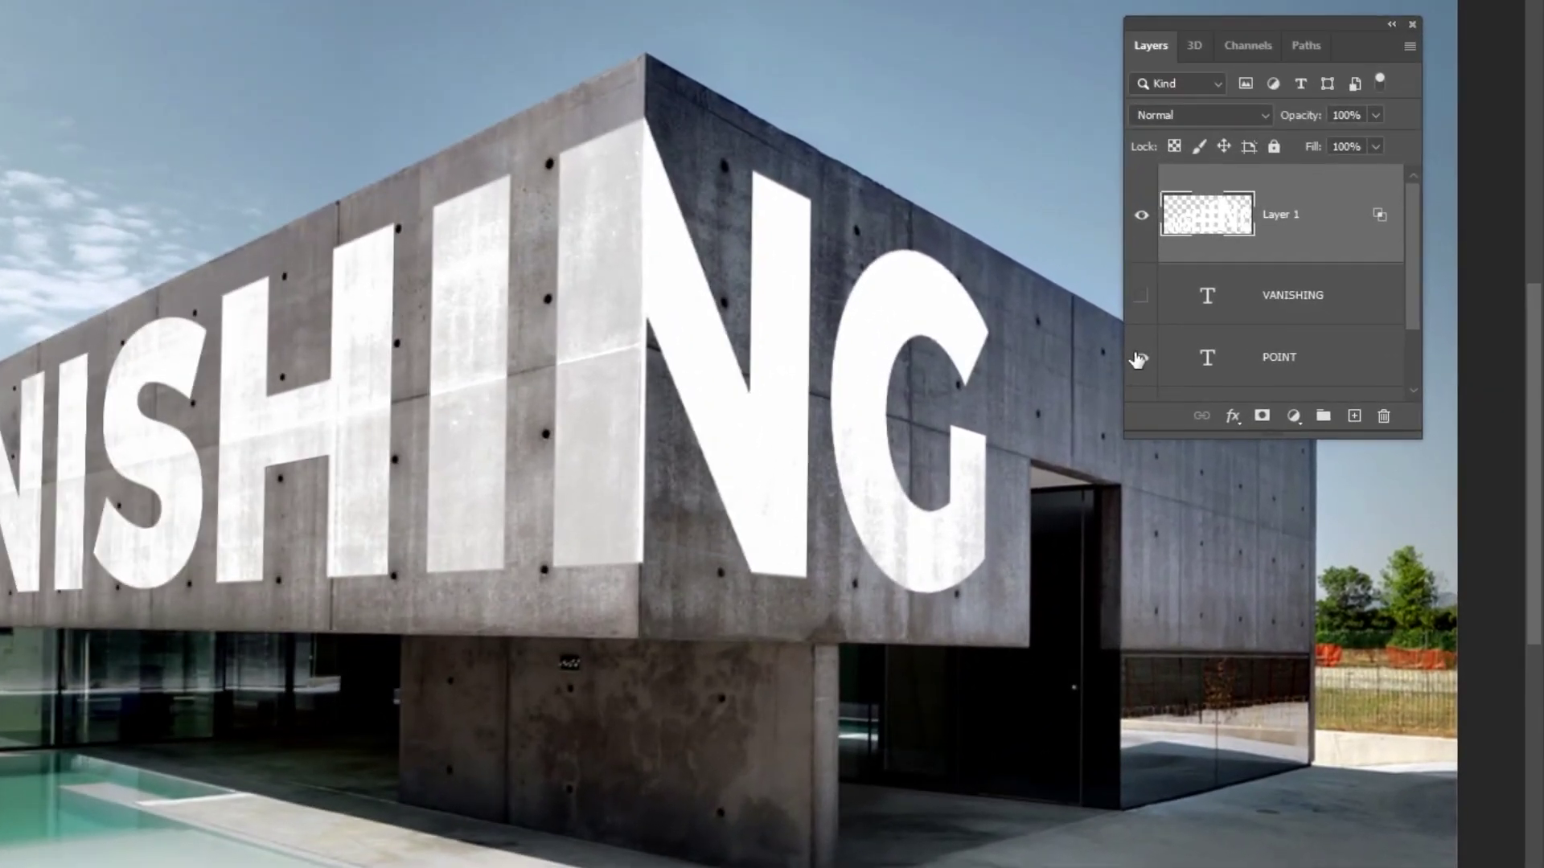
left_click(1209, 365)
right_click(1210, 364)
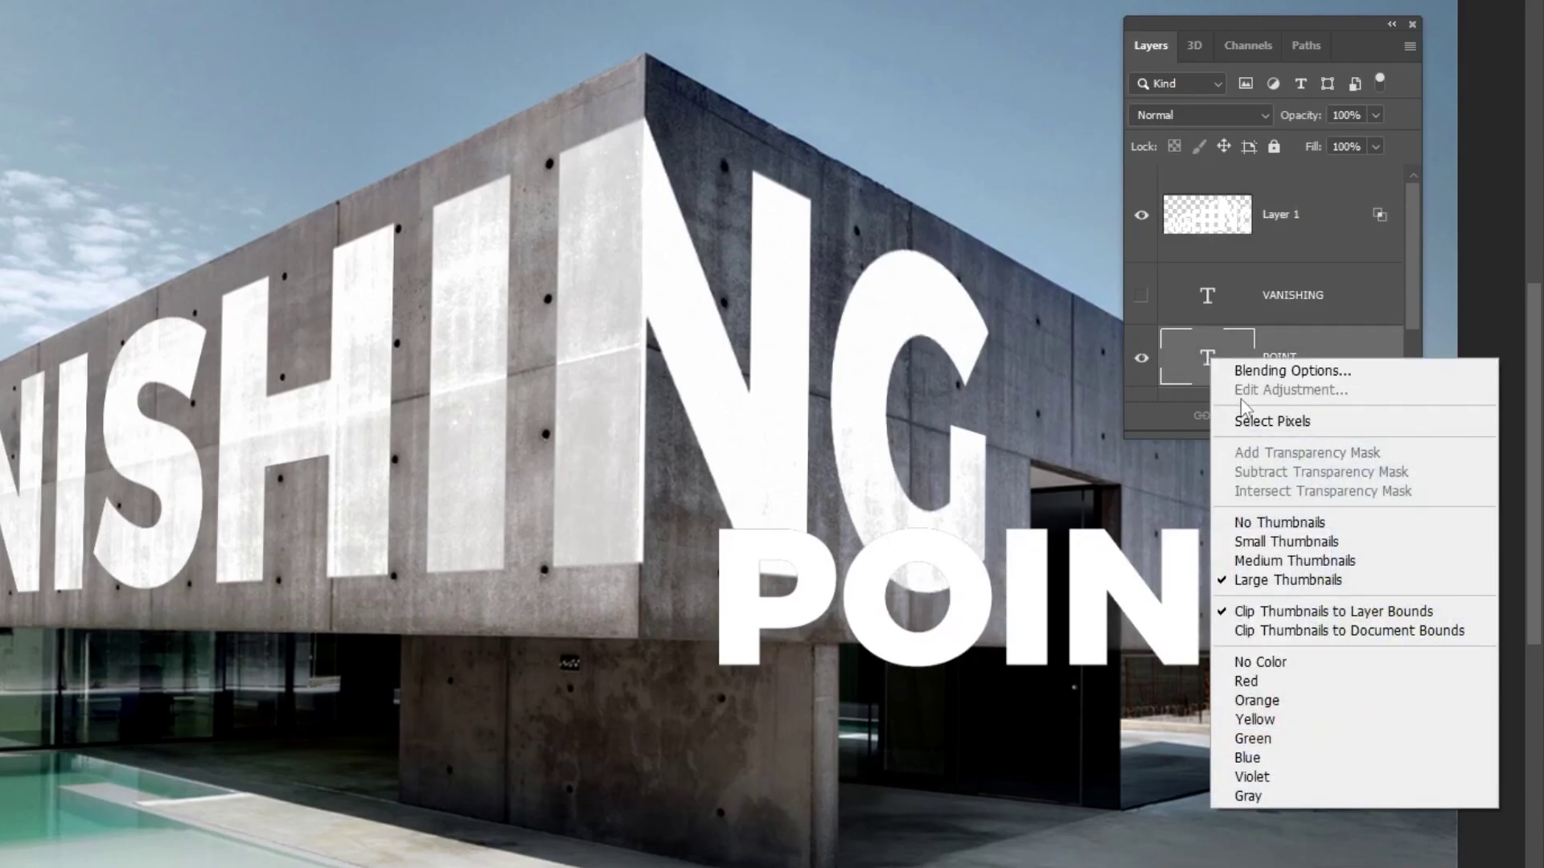
left_click(1206, 419)
key("ctrl+c")
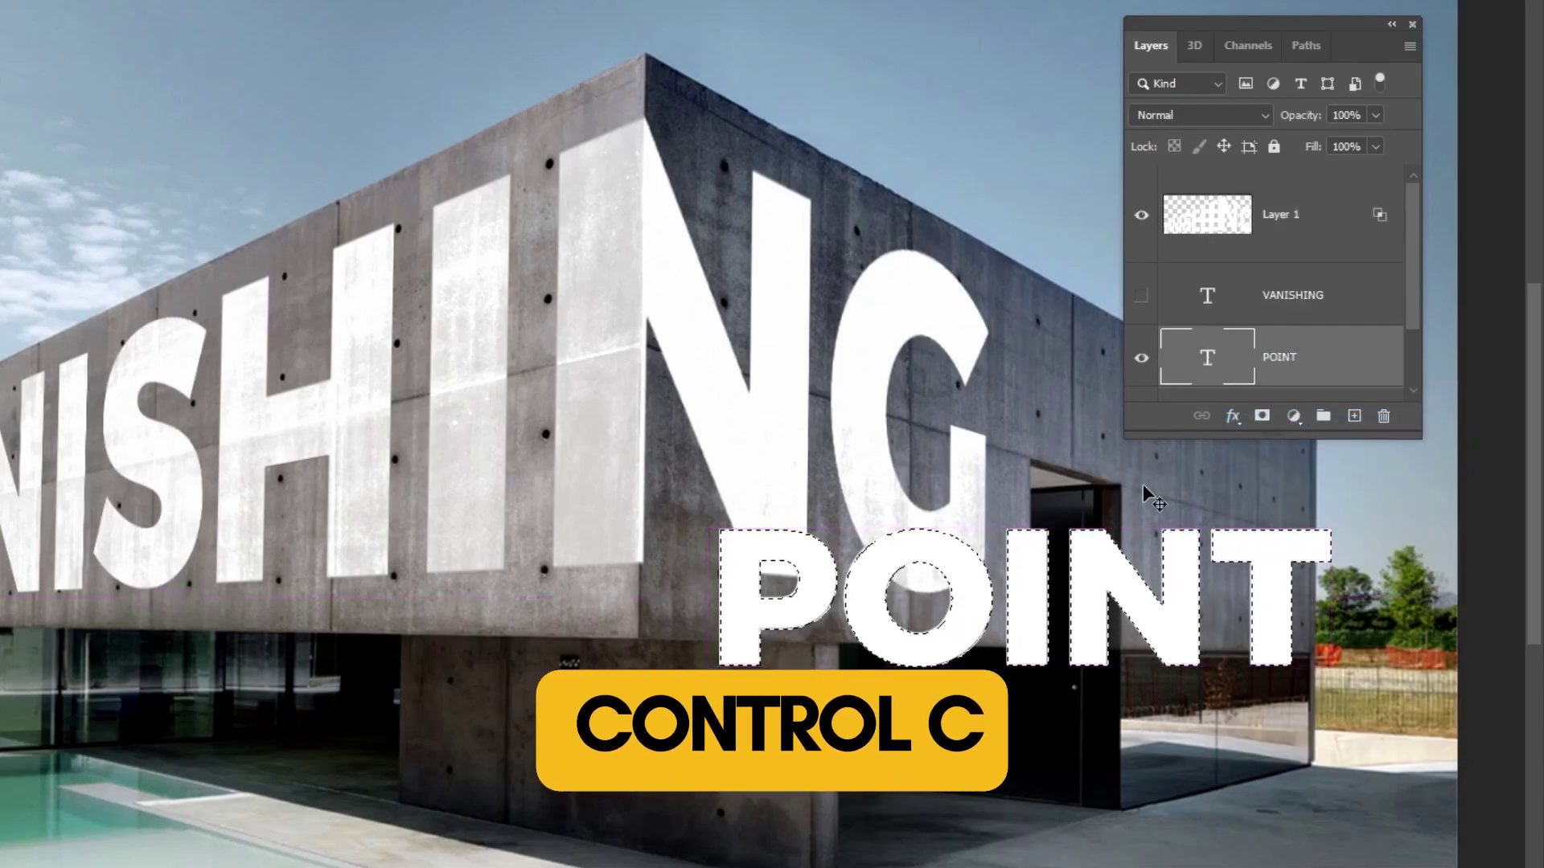
left_click(1142, 357)
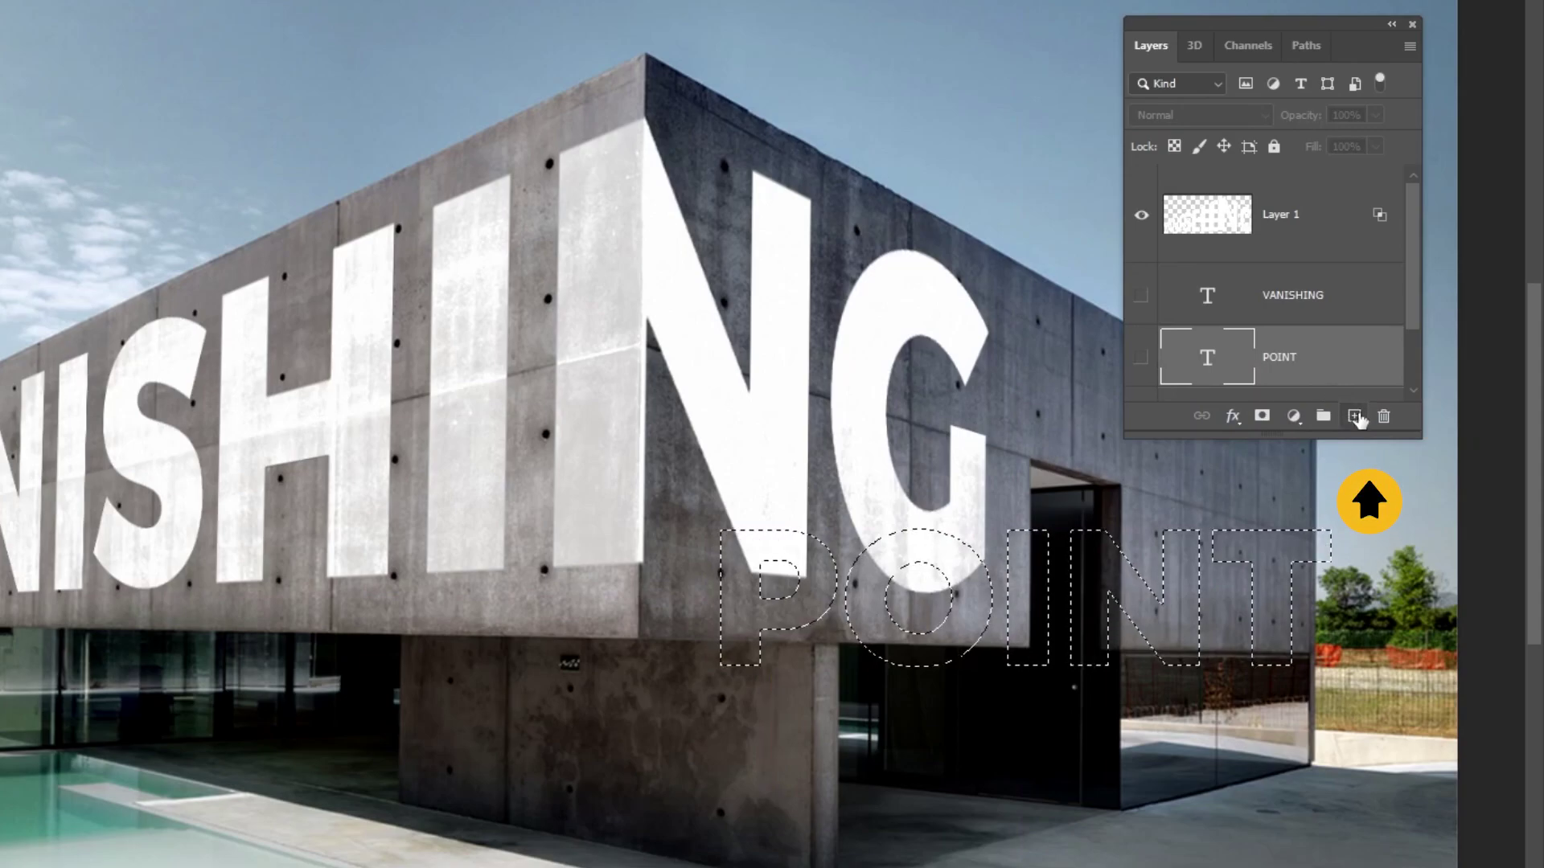
left_click(1355, 418)
key("ctrl+d")
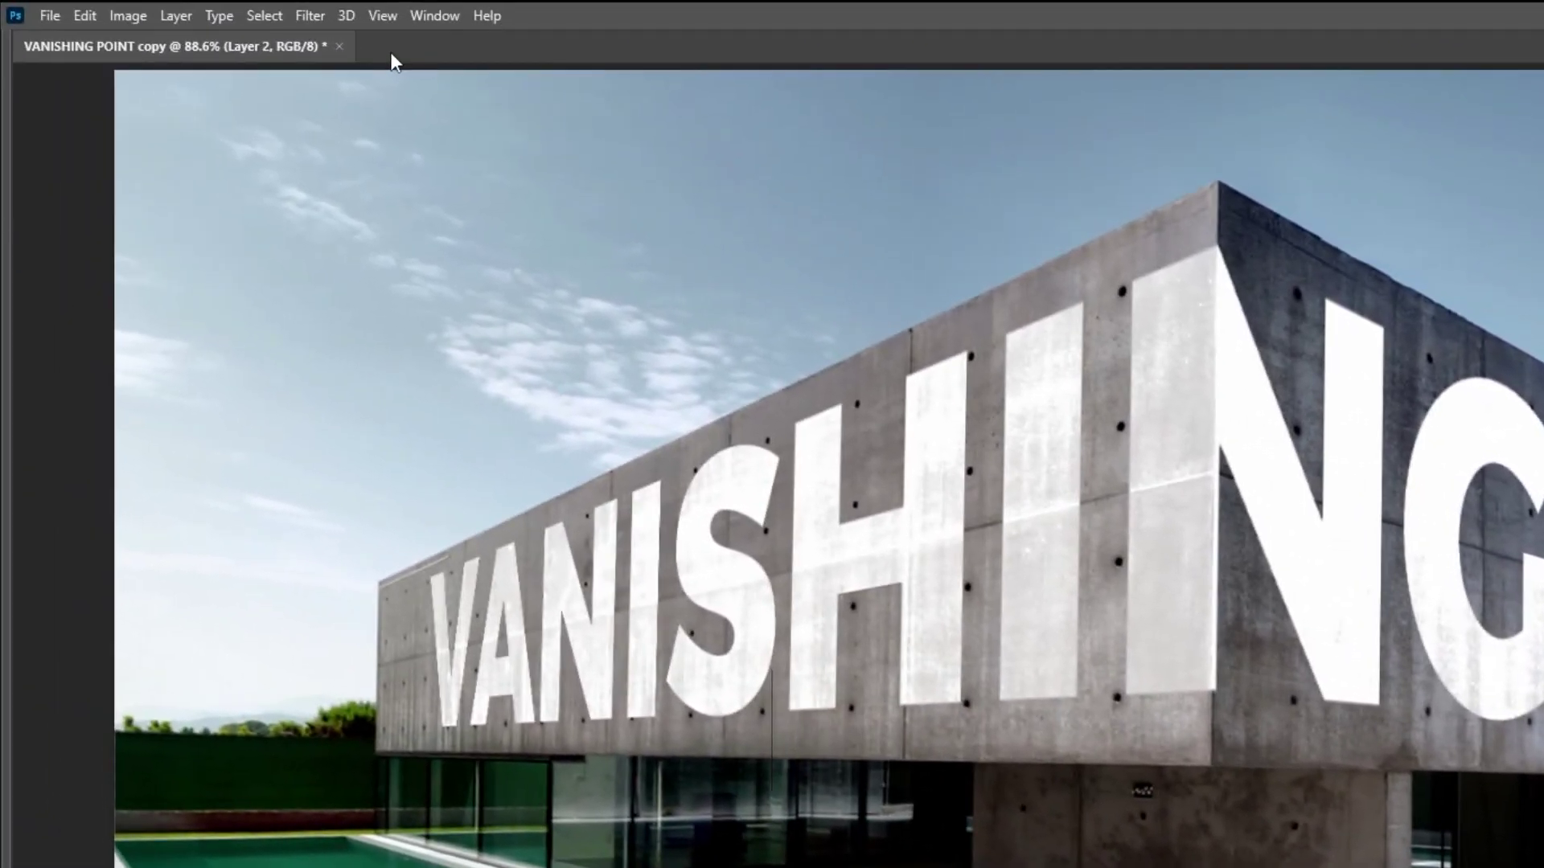
- In Vanishing Point, paste POINT onto the right-side wall, shrink it, and apply
left_click(310, 15)
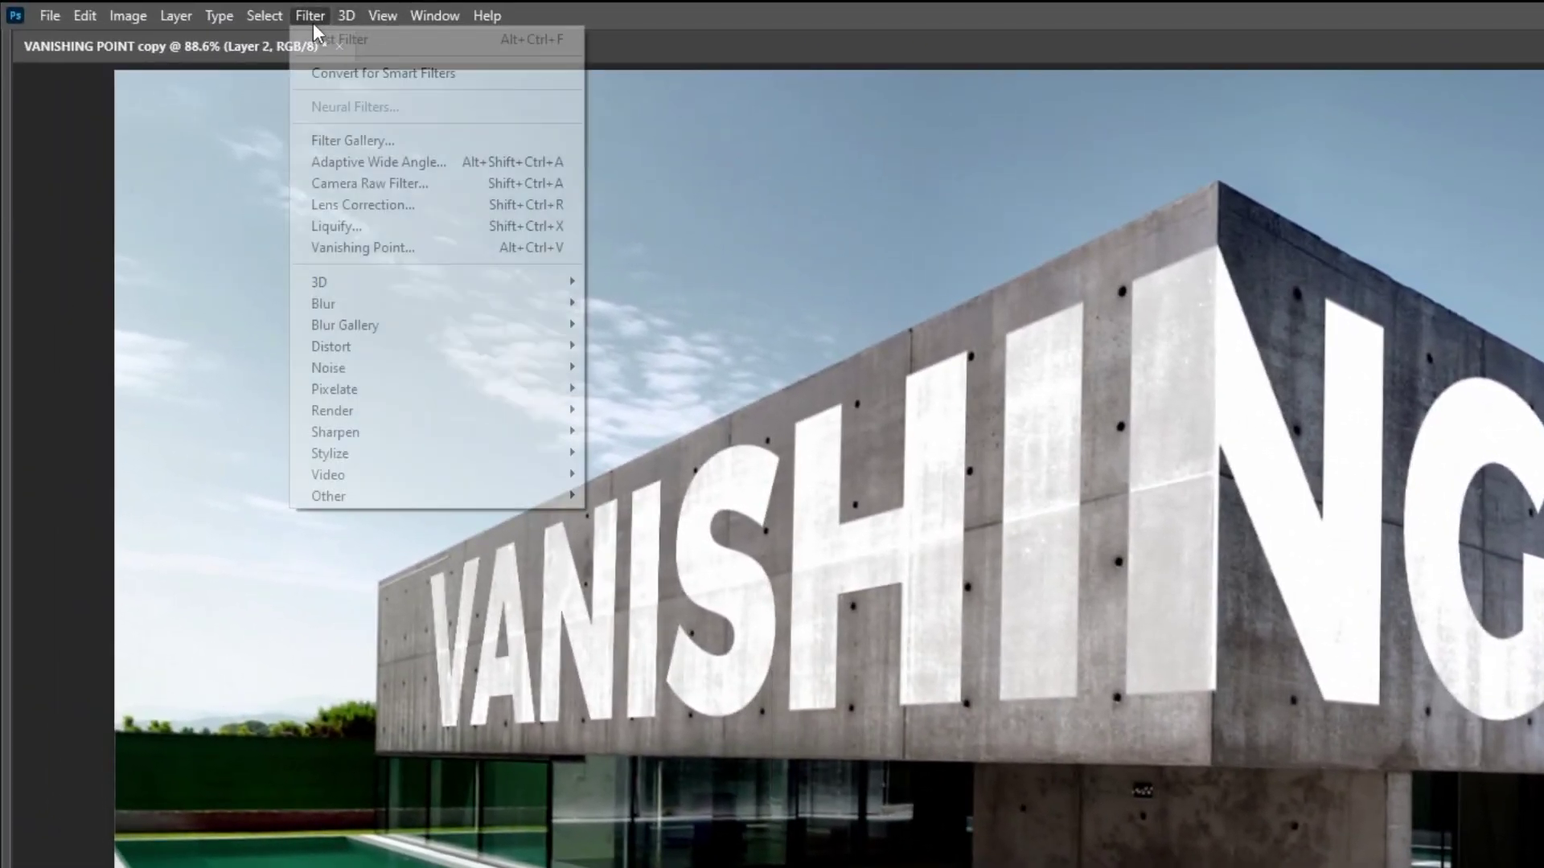
left_click(399, 248)
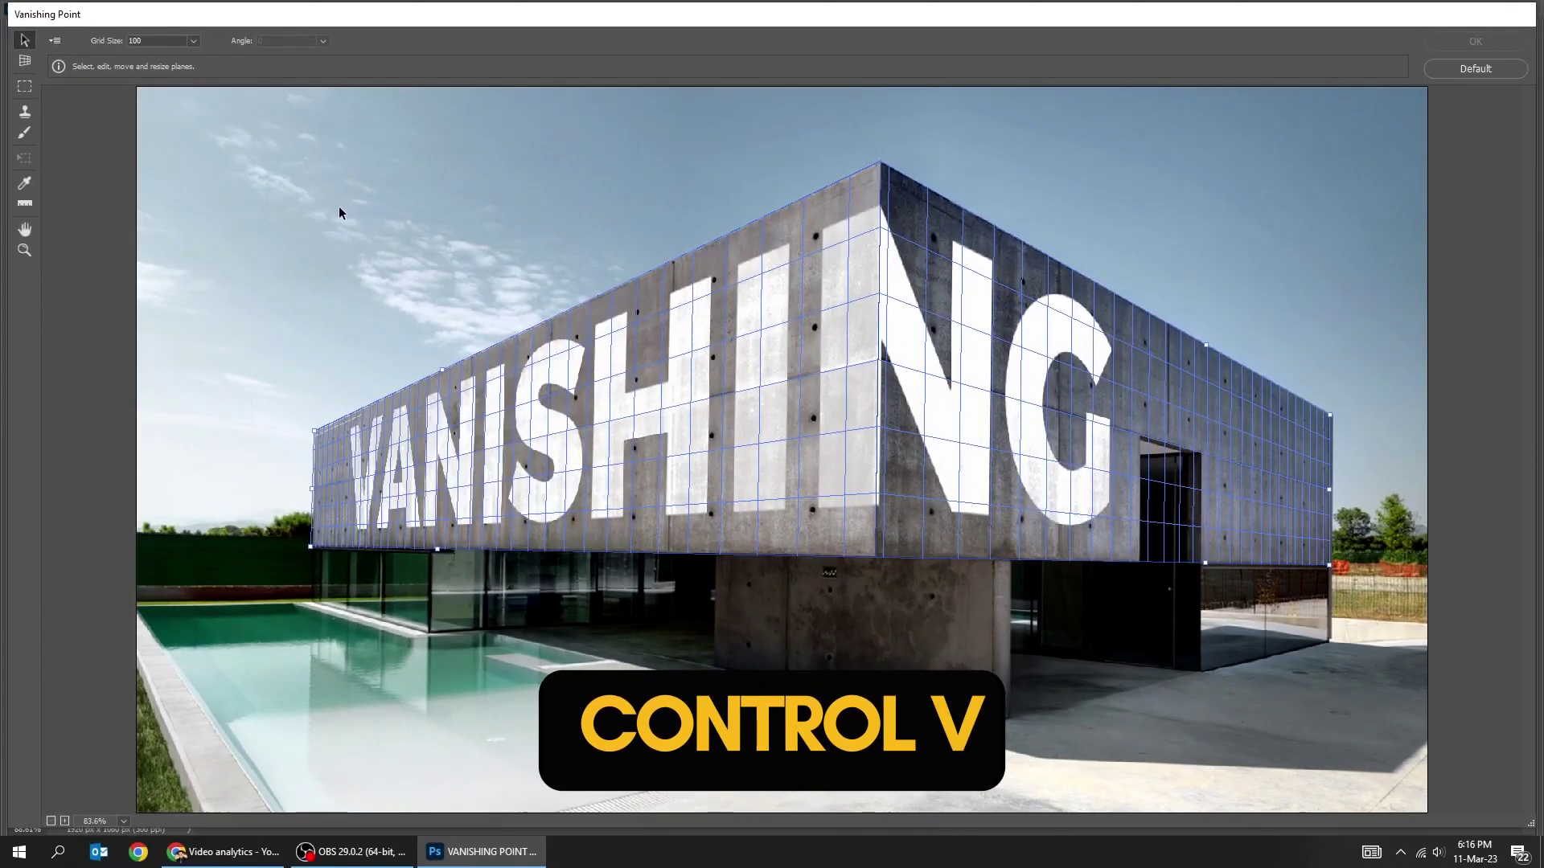
key("ctrl+v")
left_click_drag(405, 130, 1275, 445)
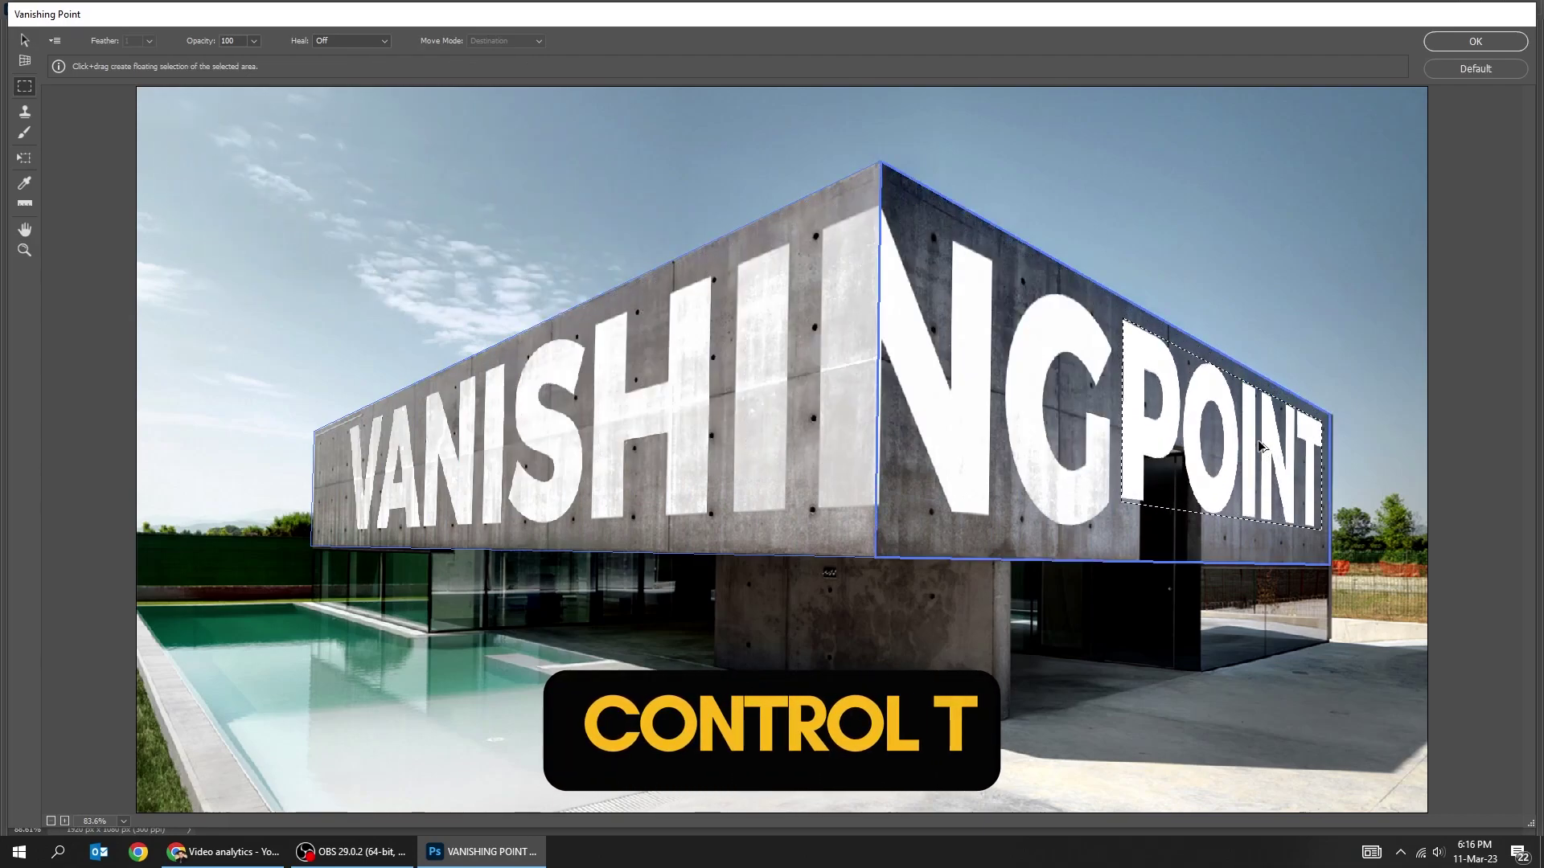
key("ctrl+t")
left_click_drag(1122, 318, 1186, 365)
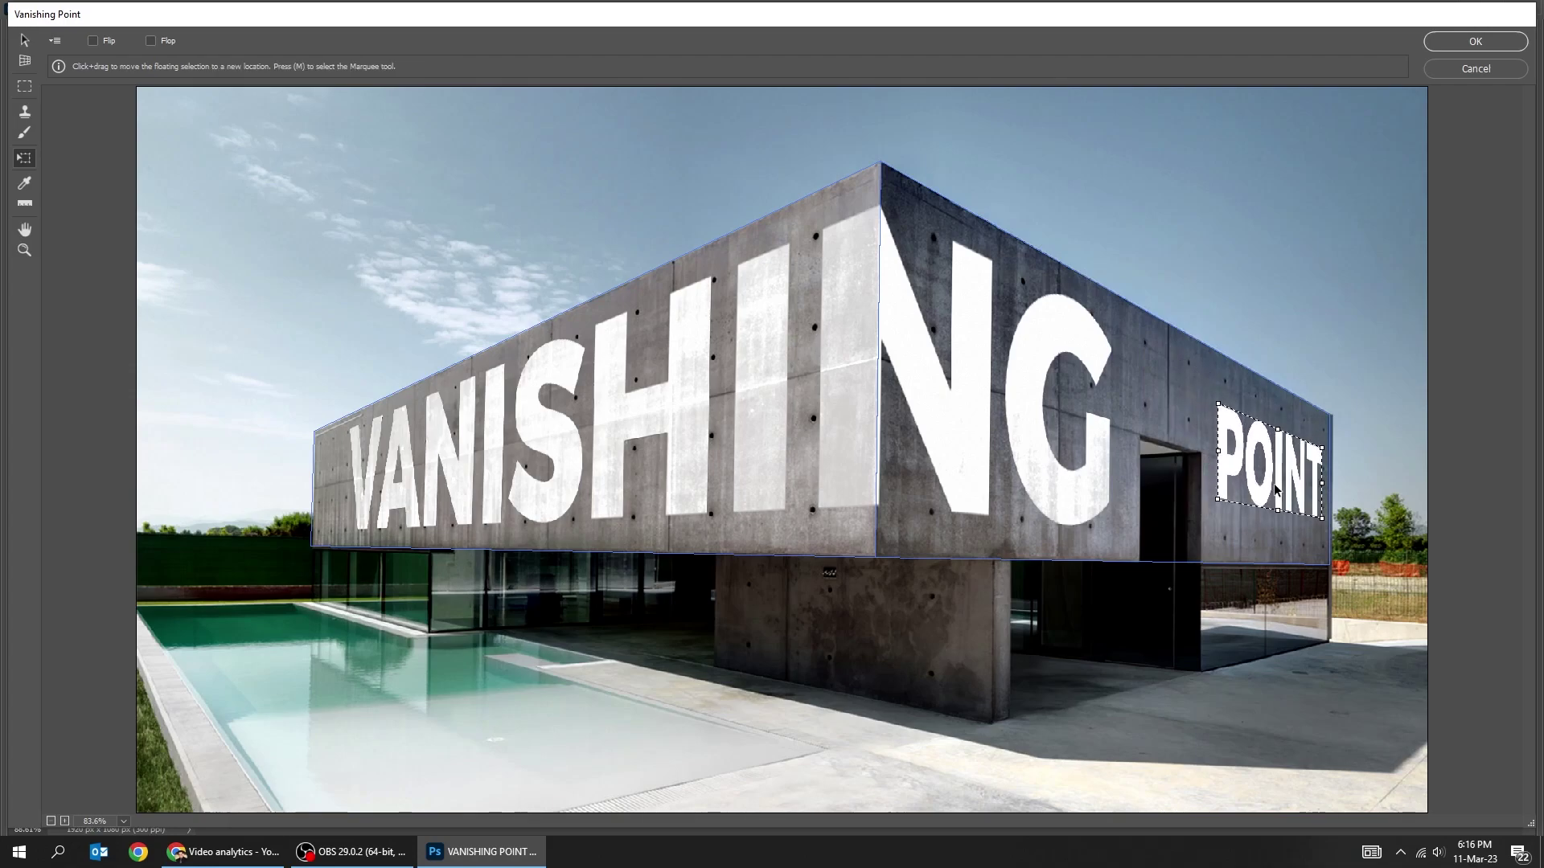
left_click(1489, 43)
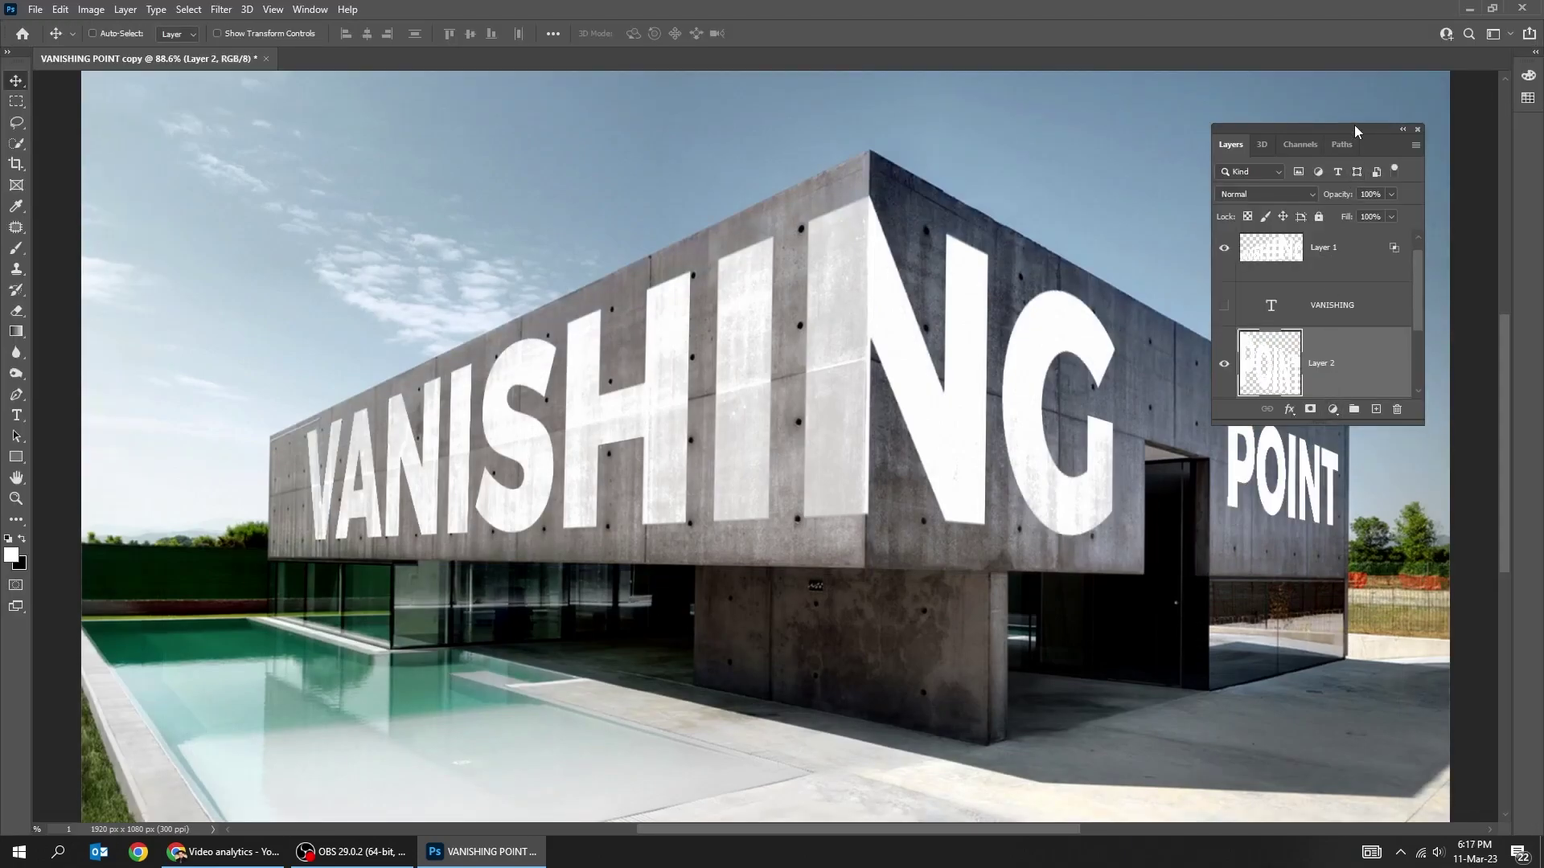
- Open Layer 2's Blending Options and split the Underlying Layer white slider
left_click_drag(1357, 130, 463, 153)
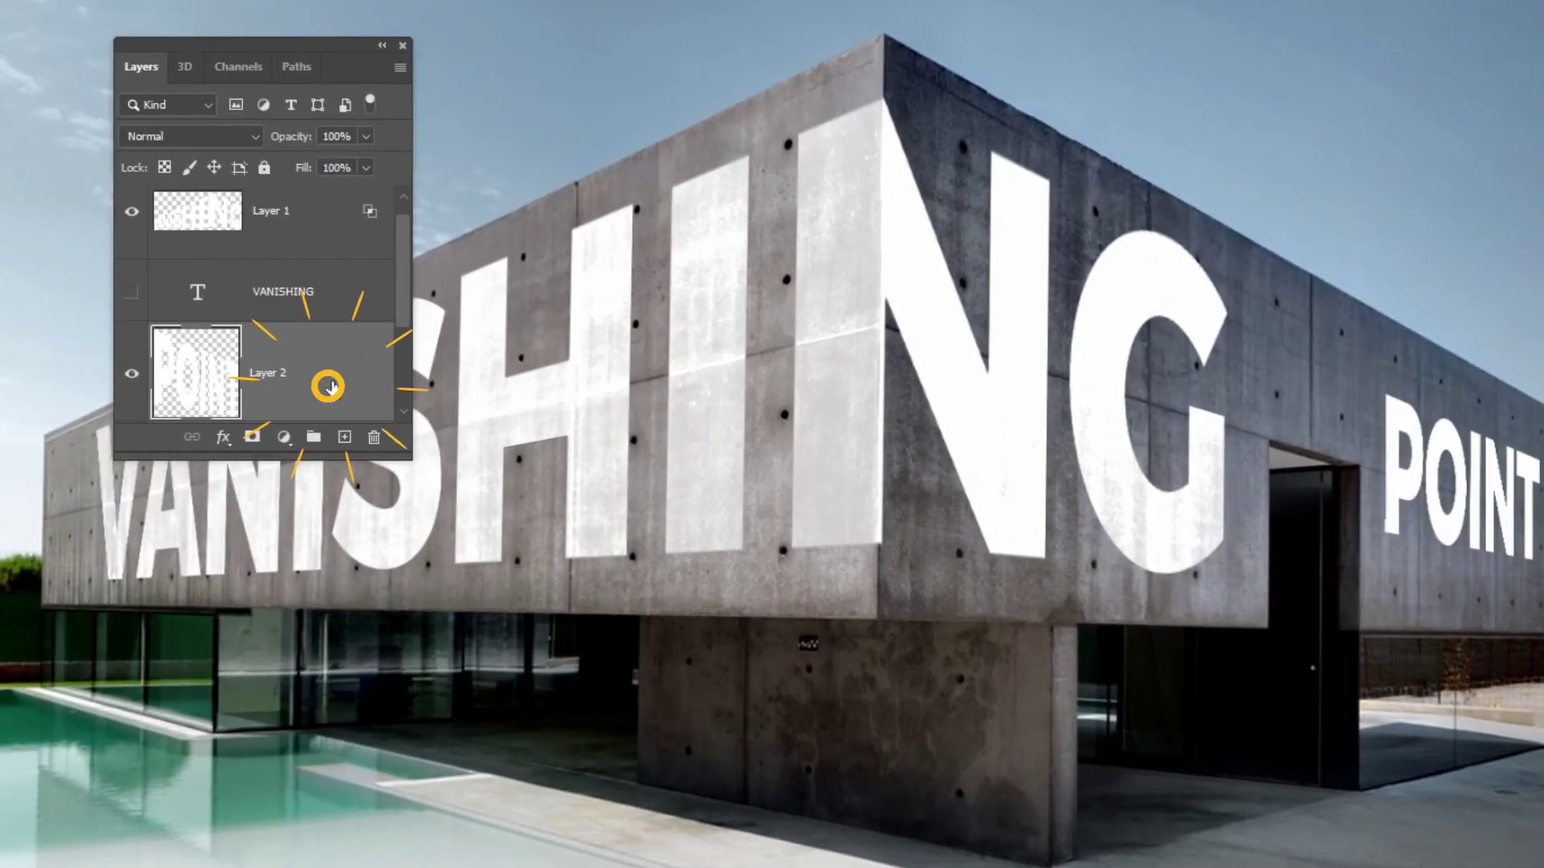
double_click(326, 386)
left_click_drag(1097, 344, 355, 265)
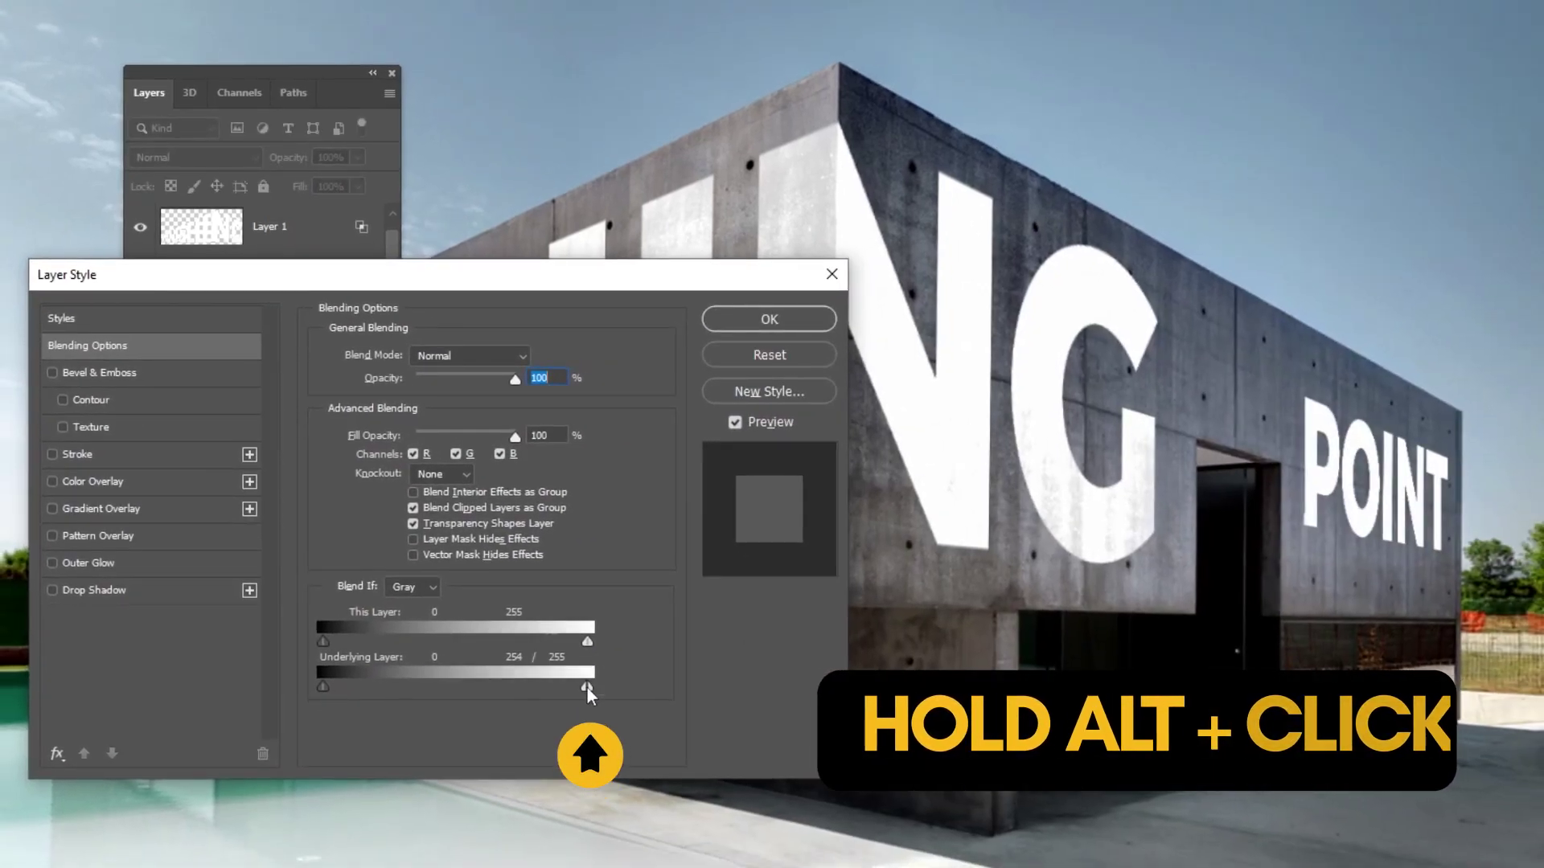
left_click_drag(589, 691, 580, 690, "alt")
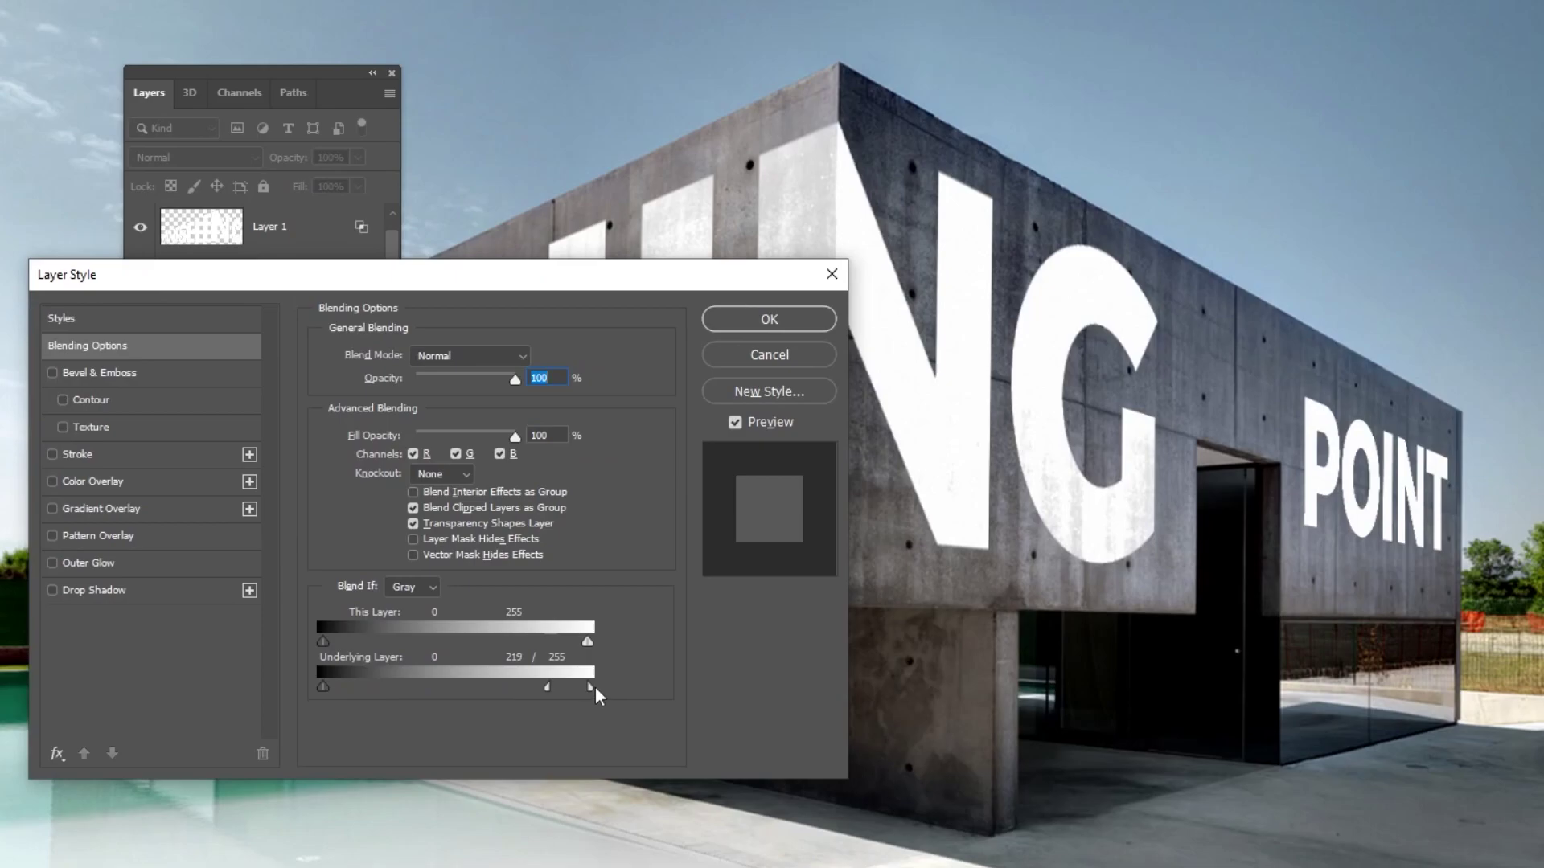